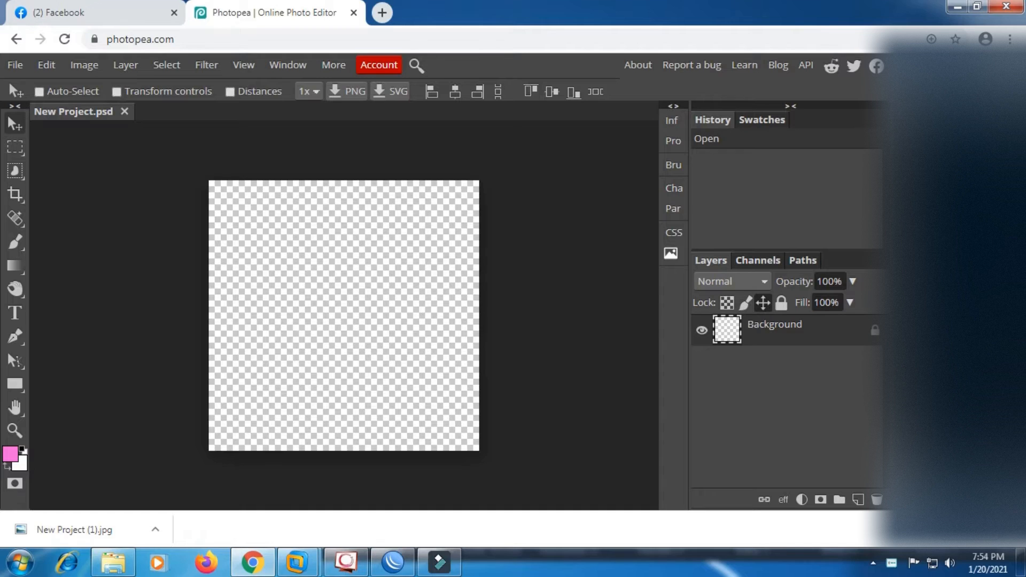
Step: Place the picture of the girl hugging an orange cat from the Pictures library into the project at its default size
click(1011, 530)
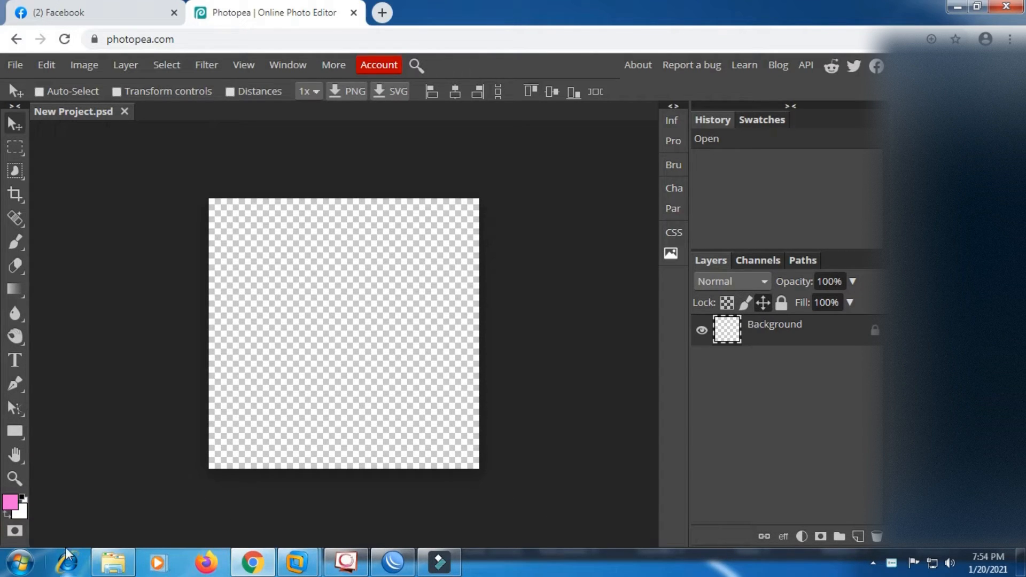
click(113, 562)
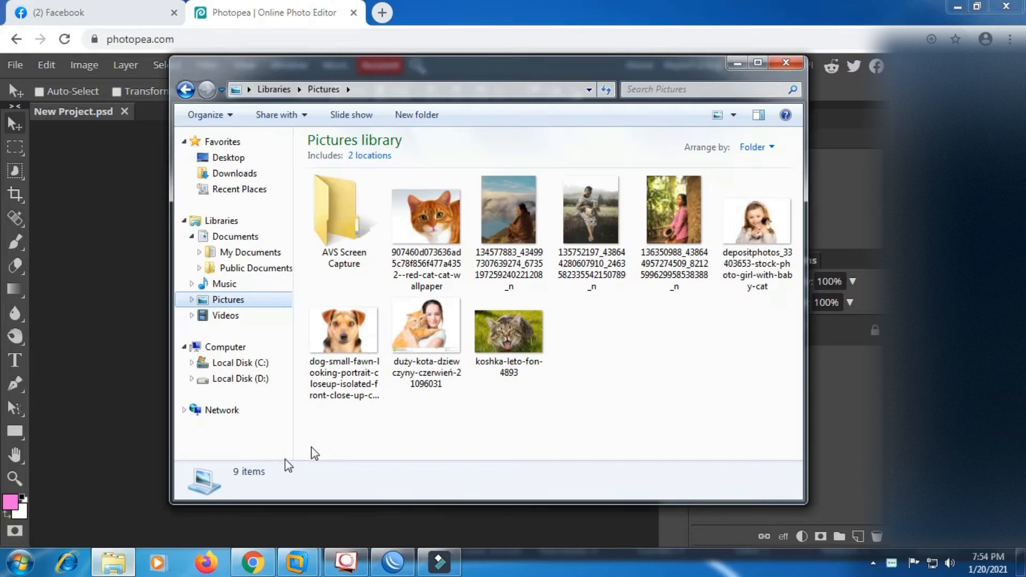
click(428, 345)
drag(428, 315, 108, 319)
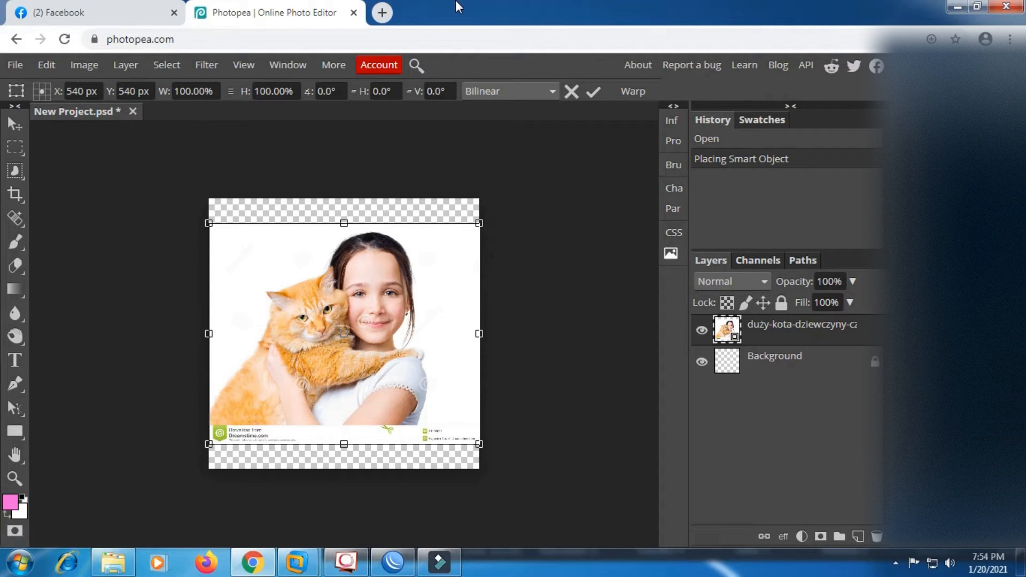
click(592, 93)
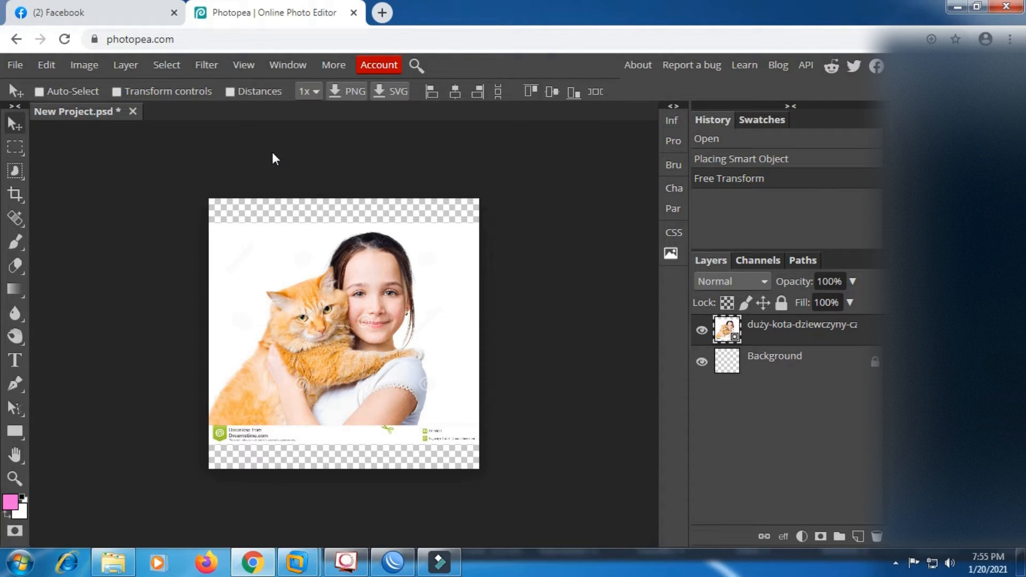
Step: Start Magic Cut on the placed photo and preview the cutout against a black background
click(210, 66)
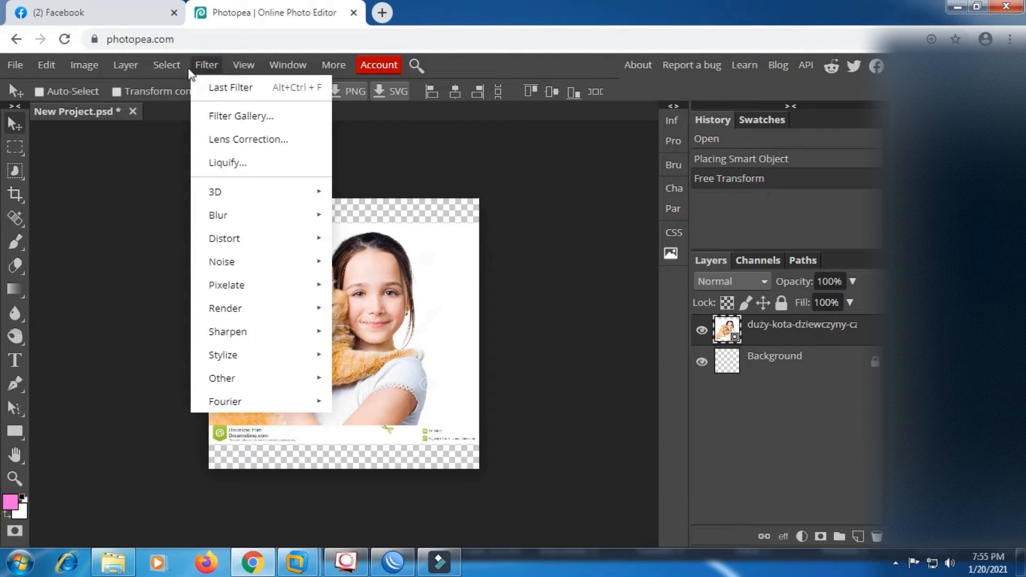
mouse_move(176, 72)
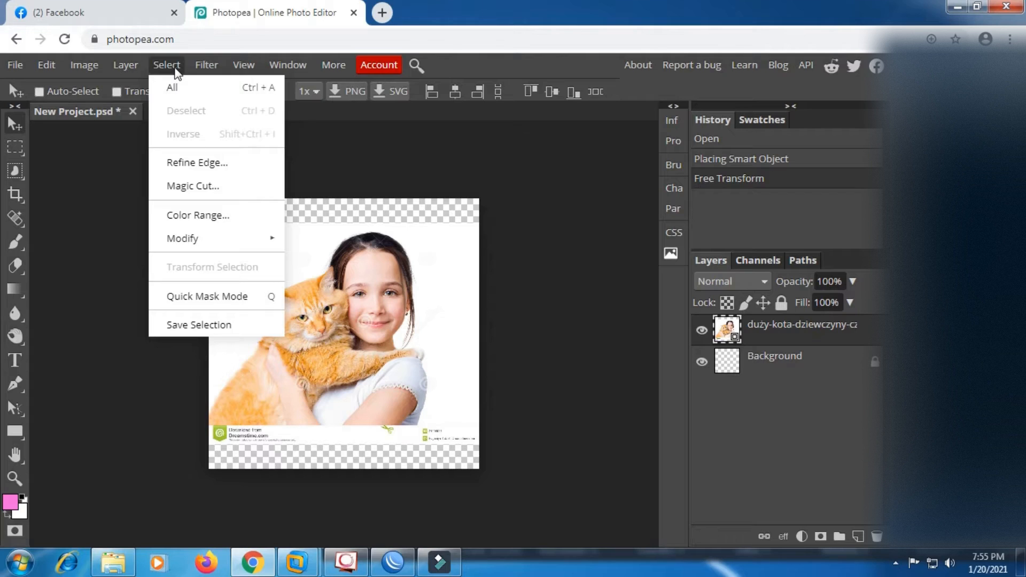
click(176, 71)
click(172, 67)
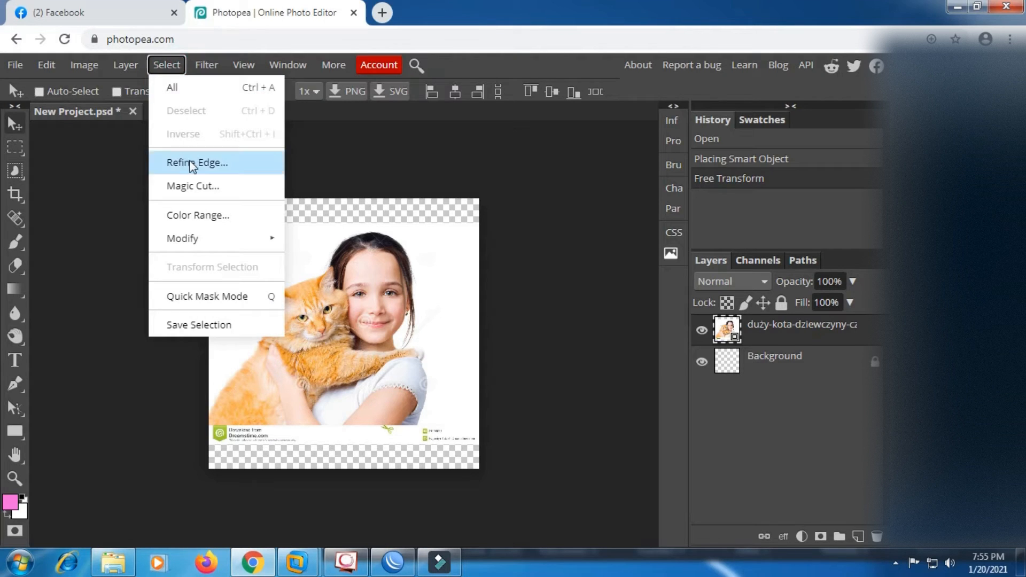
click(192, 186)
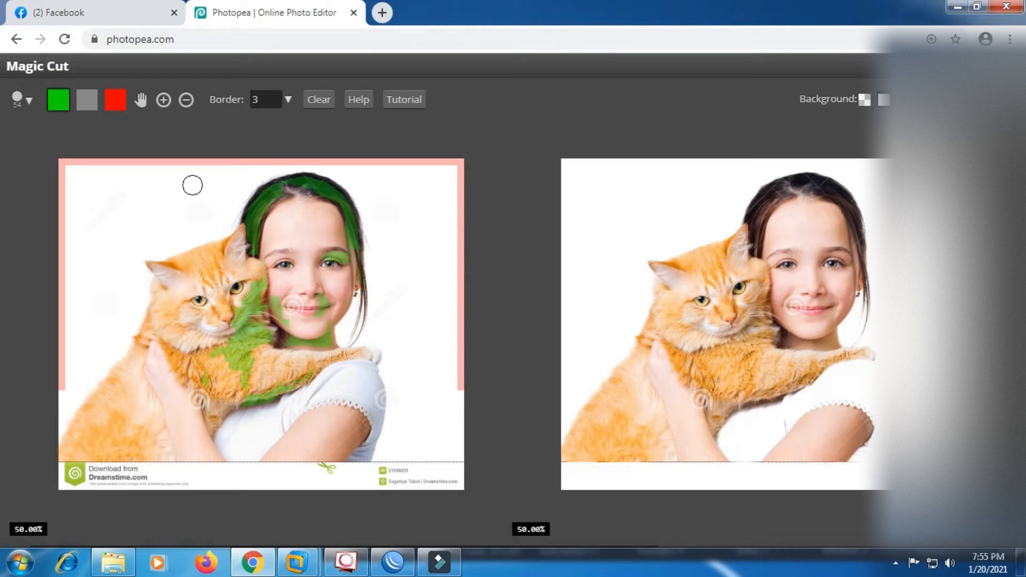
click(508, 139)
click(904, 99)
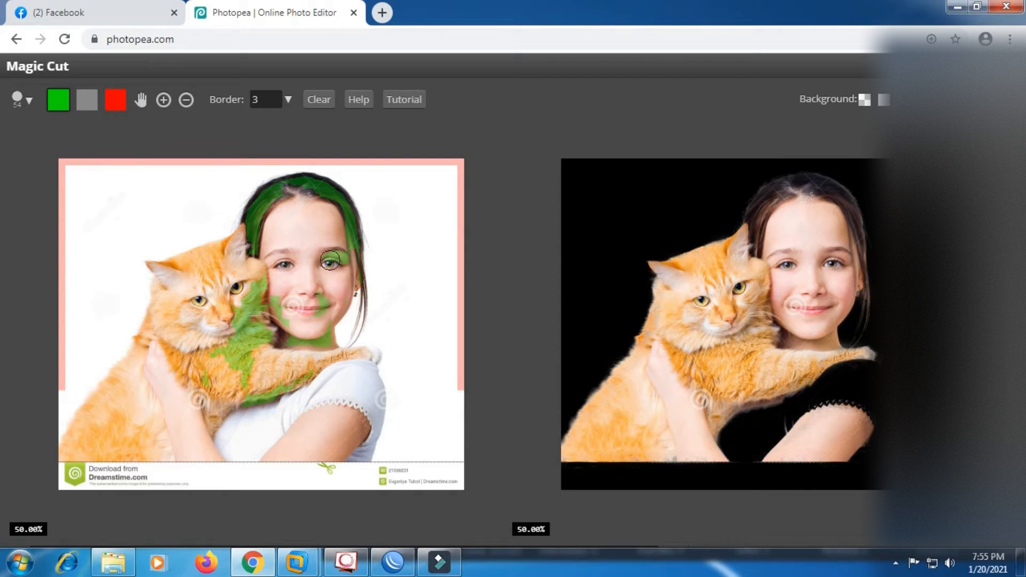
Step: Mark the girl's white sleeve and upper arm as foreground and accept the Magic Cut selection
click(59, 101)
drag(344, 372, 322, 422)
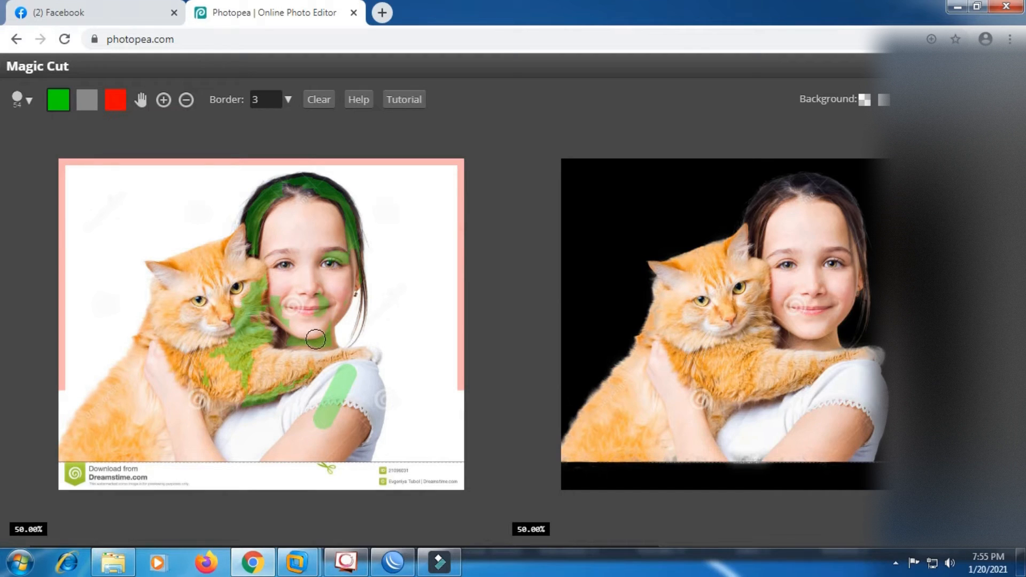
click(884, 101)
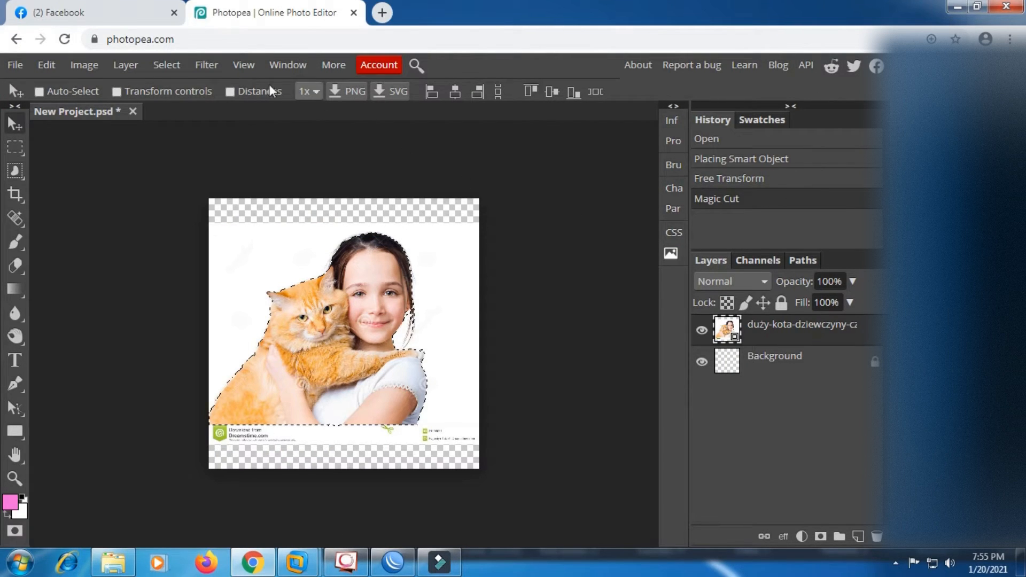
Step: Smooth the selection by 1 px and add a raster mask to the photo layer from it
click(172, 65)
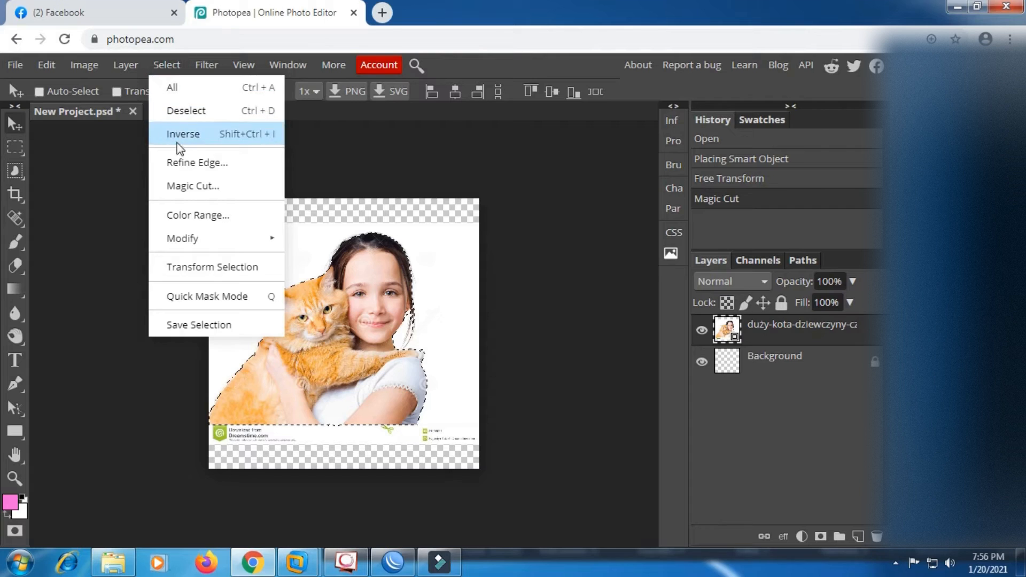
mouse_move(191, 244)
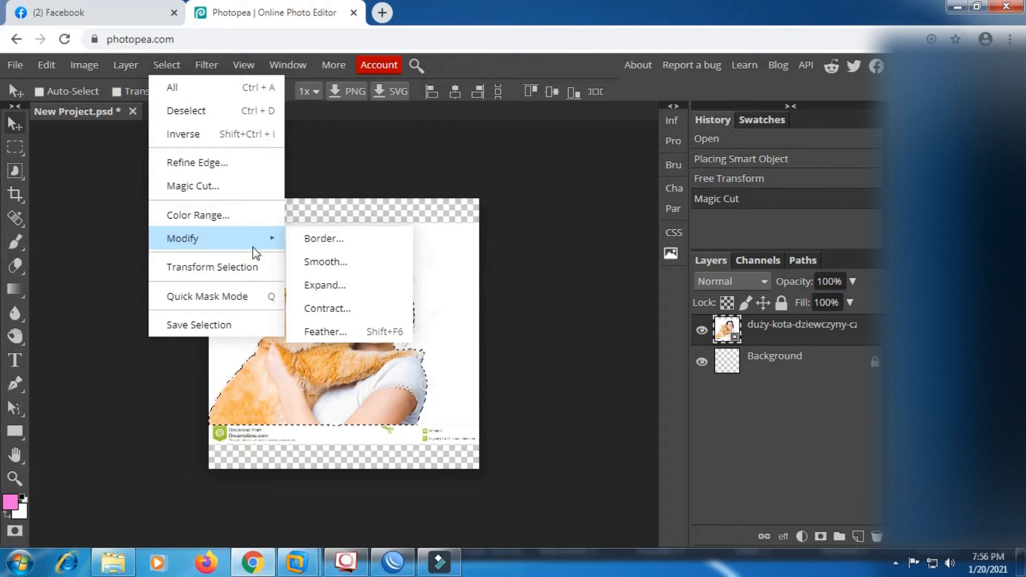
click(368, 264)
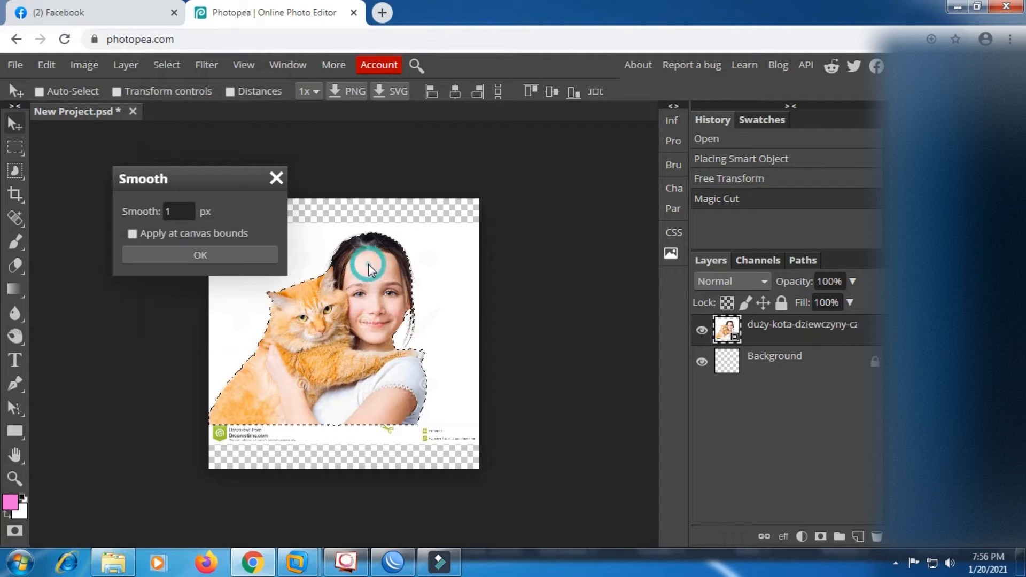
click(228, 257)
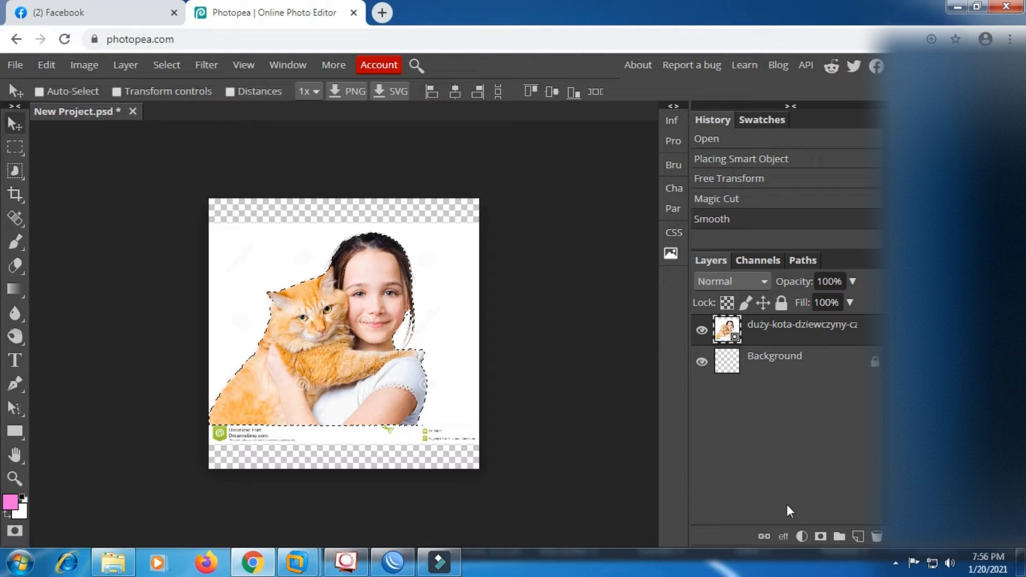
click(819, 536)
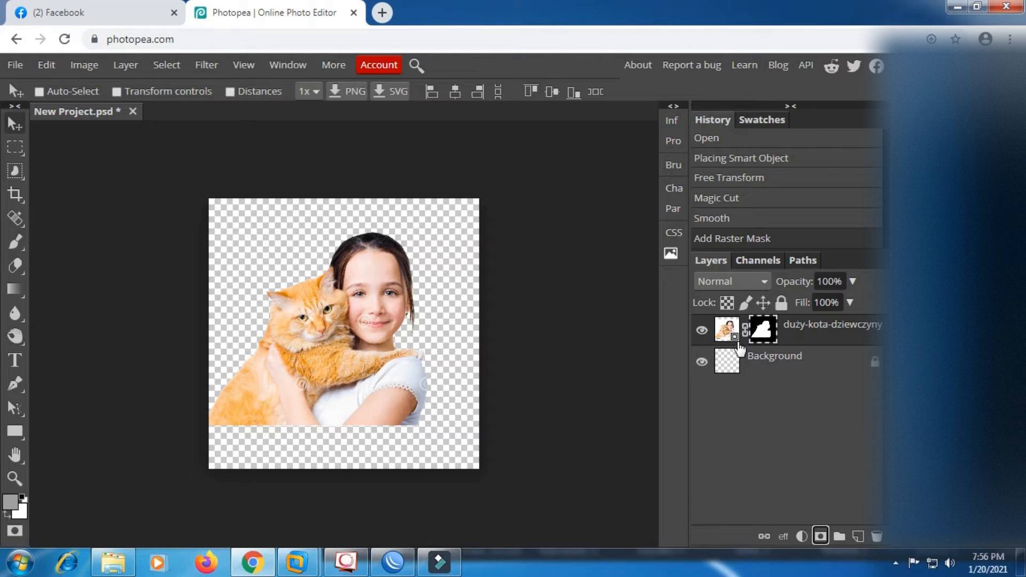
Step: Rasterize the photo layer's smart object by using the Eraser on it and accepting the conversion
click(728, 328)
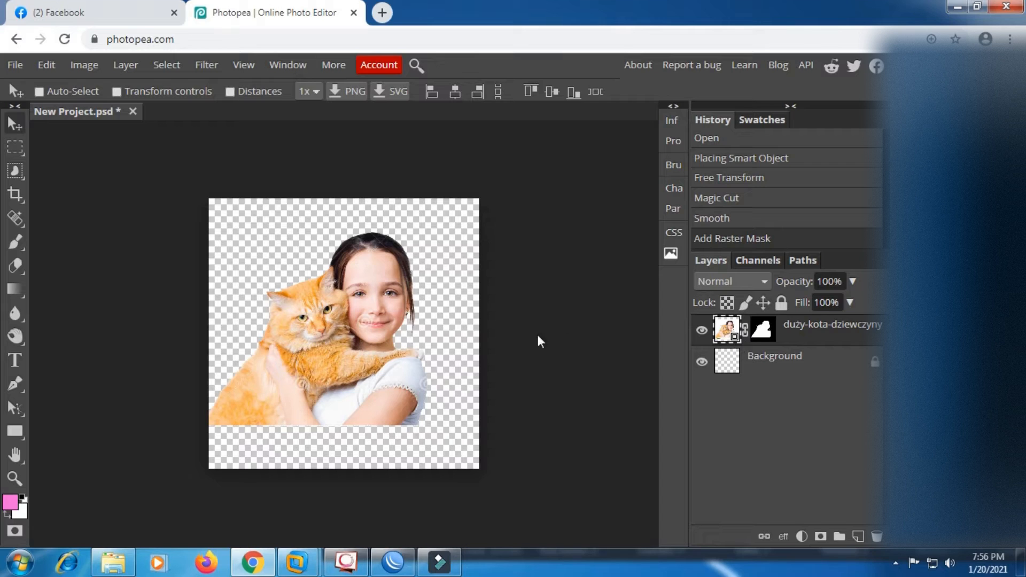
click(15, 266)
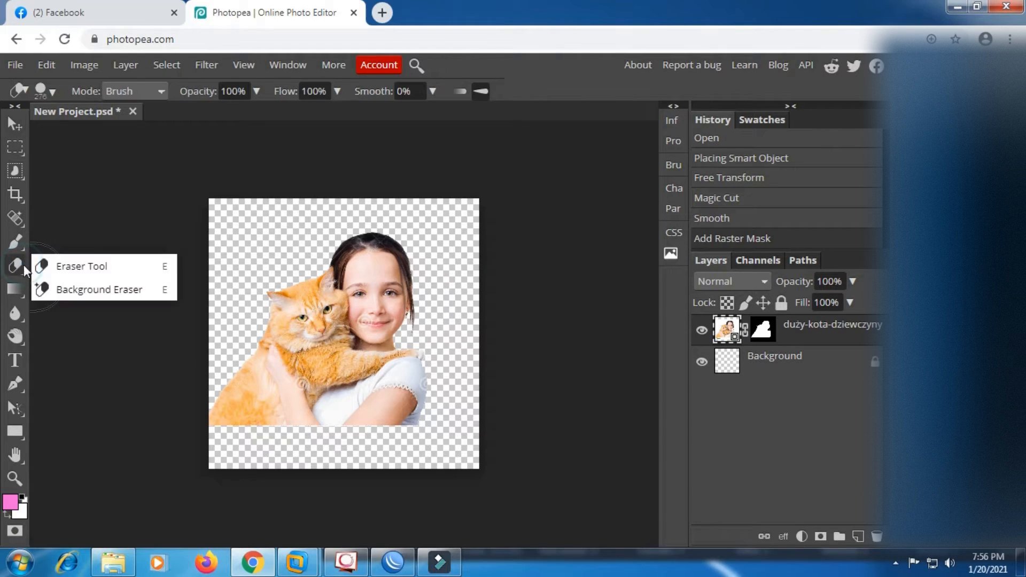
click(242, 243)
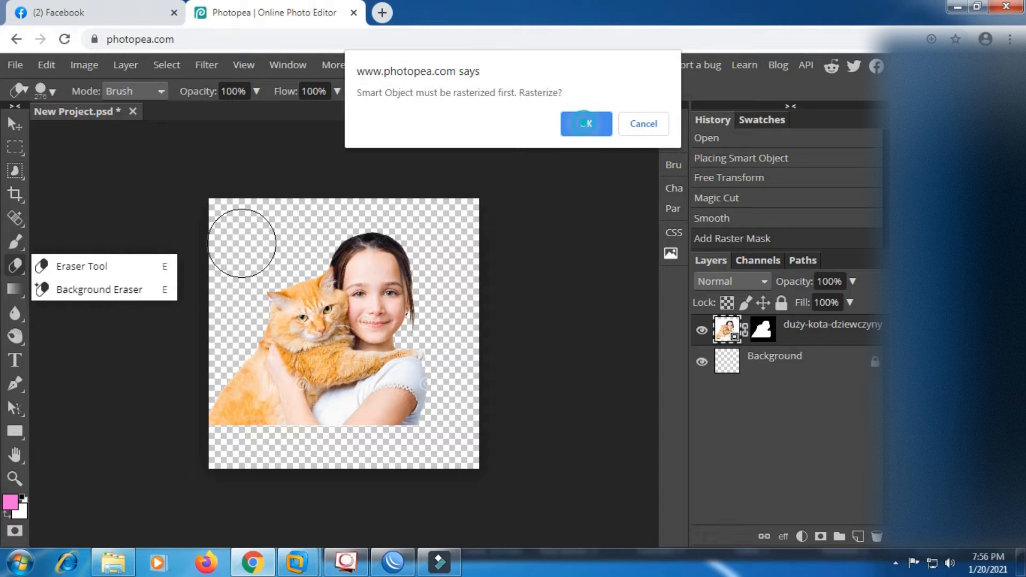
click(585, 124)
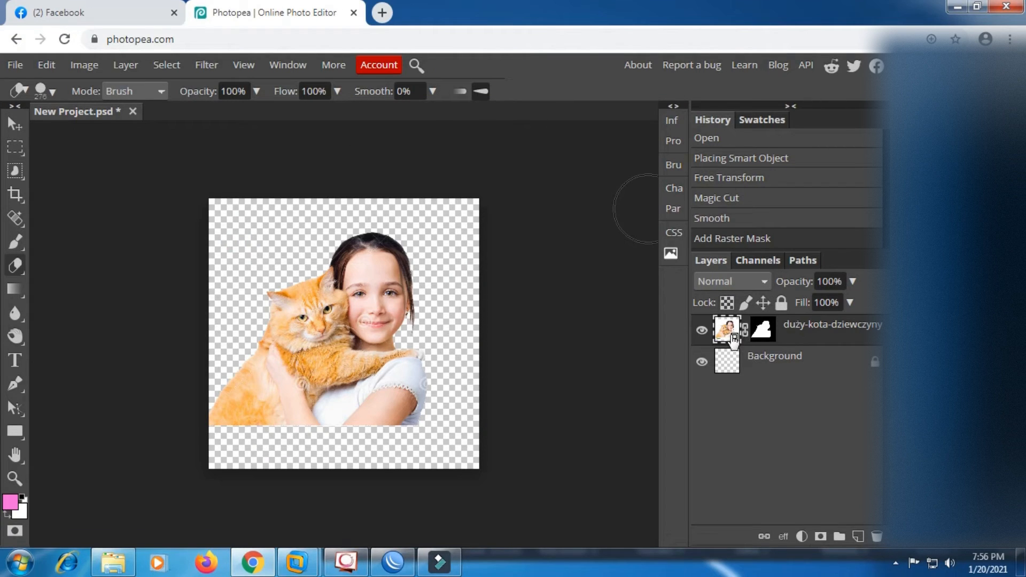
Step: Apply the raster mask permanently to the photo layer
click(762, 366)
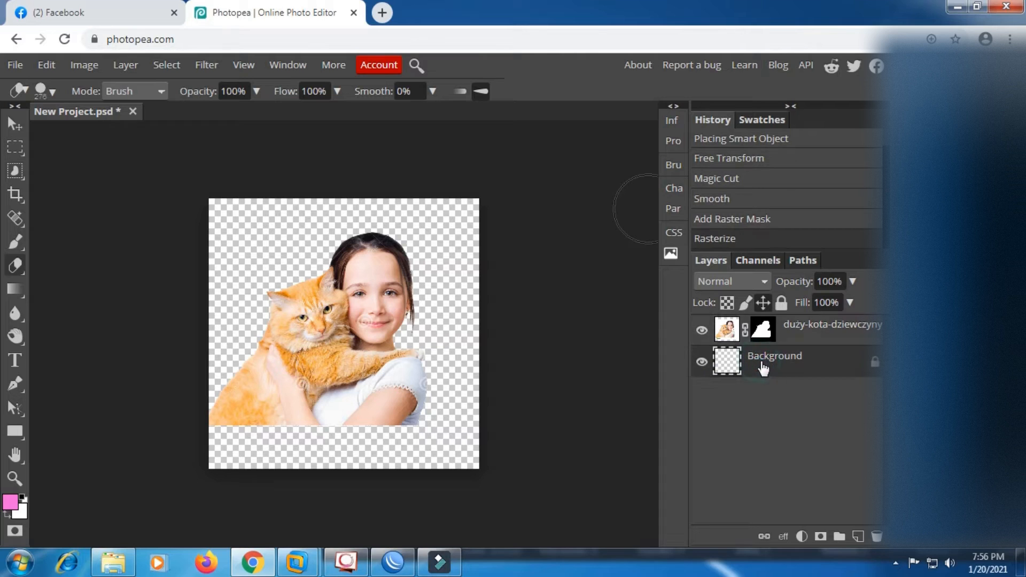
click(791, 333)
click(766, 329)
right_click(766, 331)
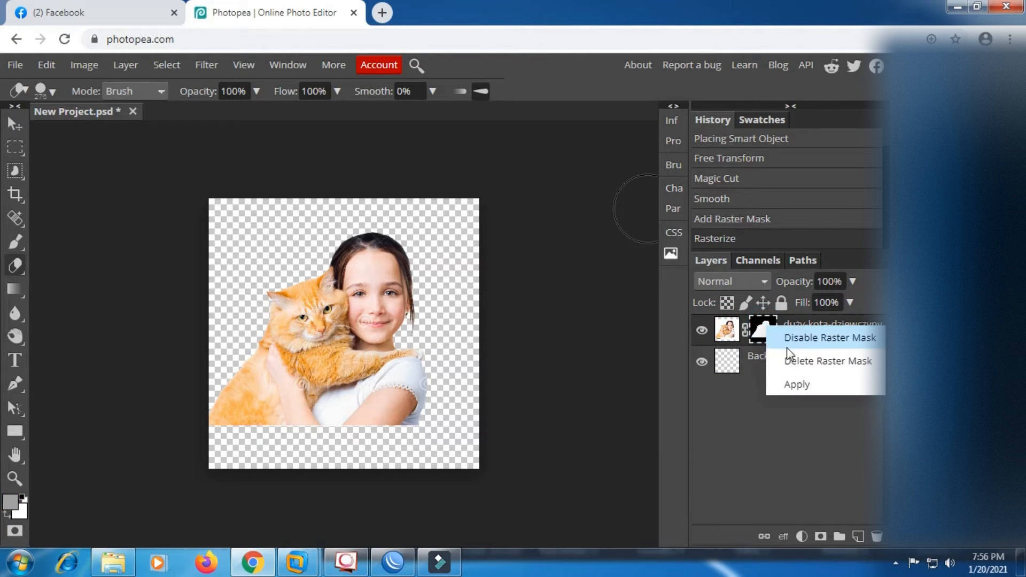
click(795, 385)
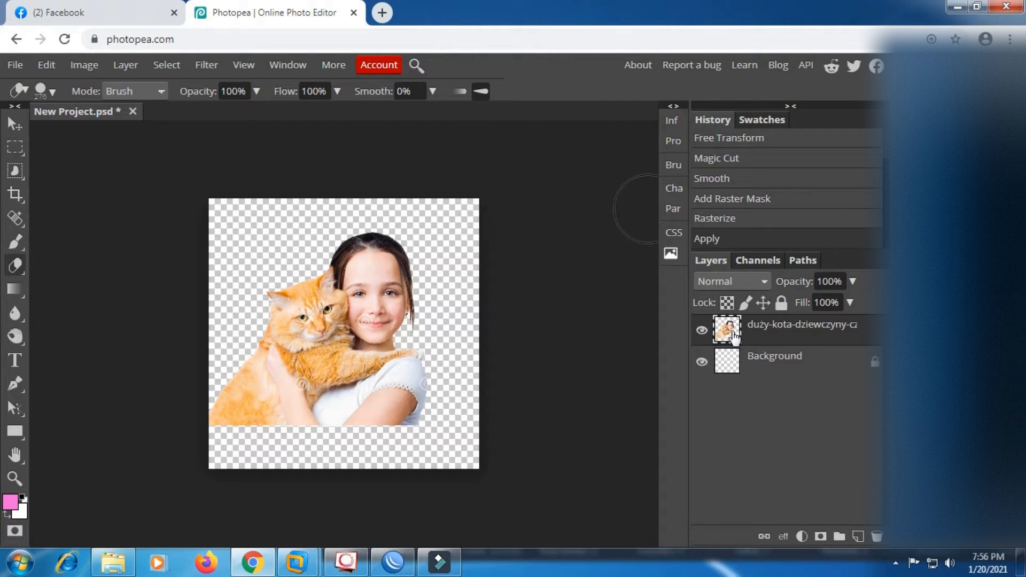
Step: Apply Brightness/Contrast to the cutout with brightness -23 and the contrast raised above 50
click(85, 66)
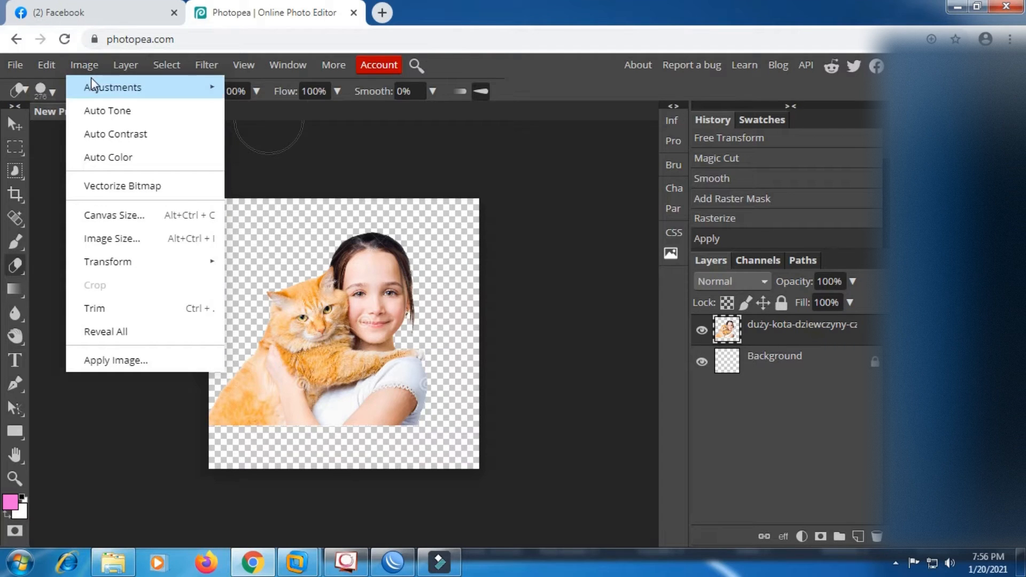
mouse_move(112, 81)
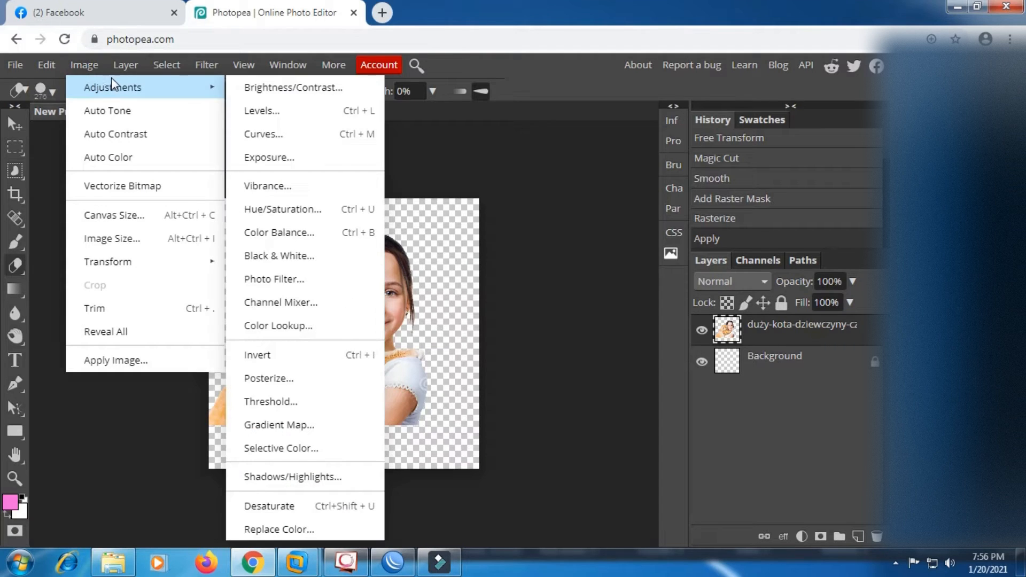
click(276, 86)
drag(654, 266, 698, 273)
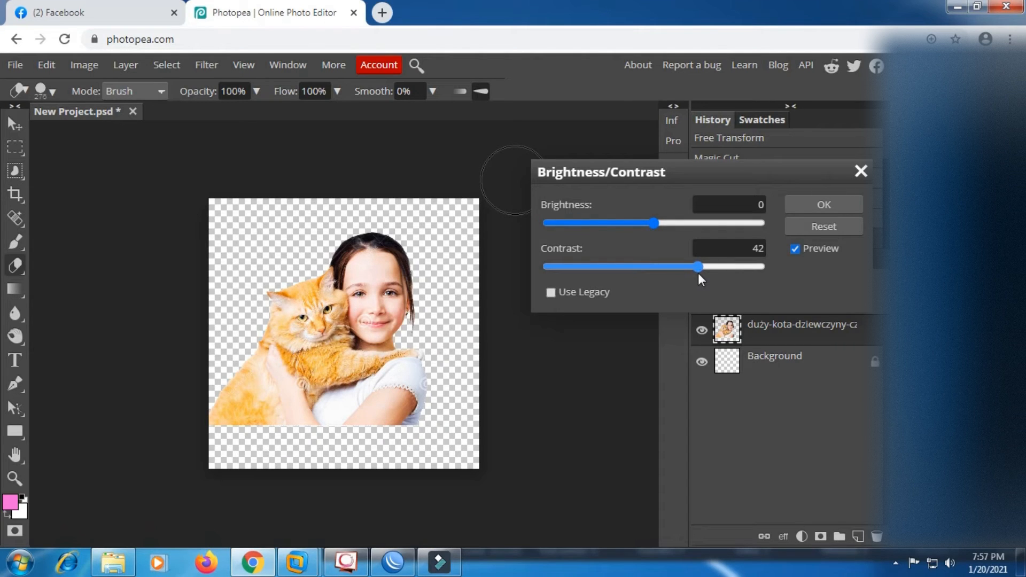
drag(698, 273, 707, 273)
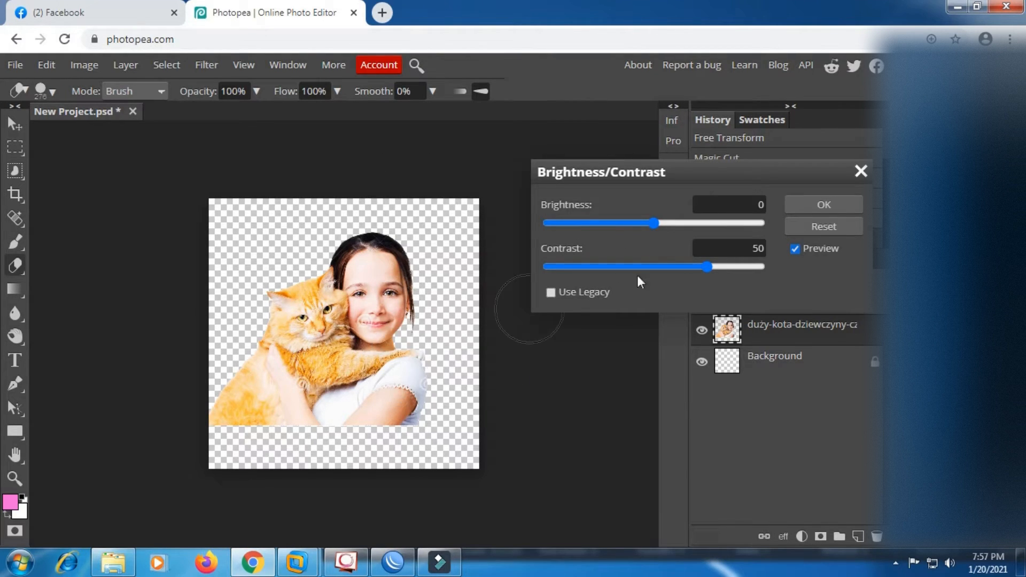
drag(660, 222, 645, 227)
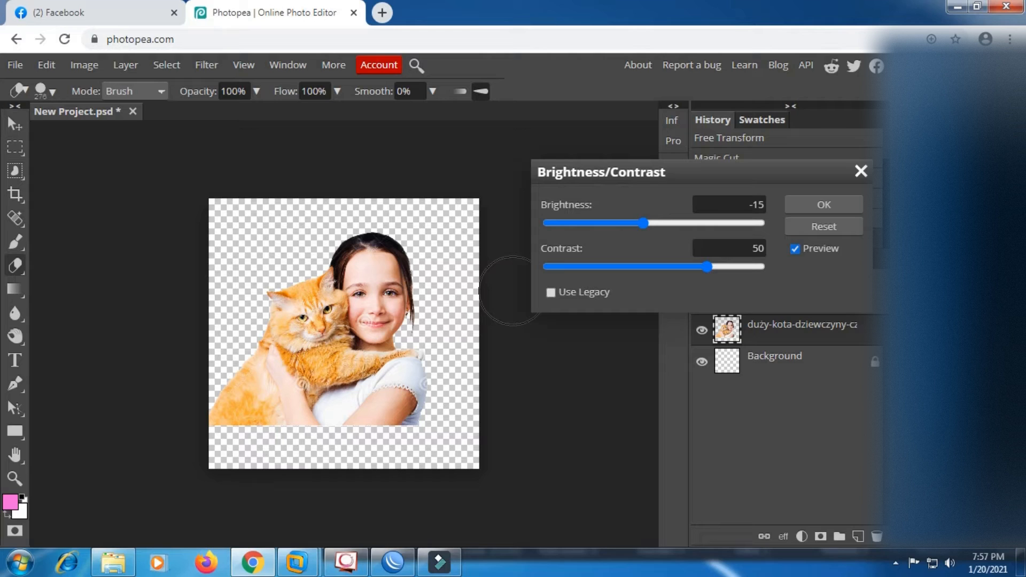
click(643, 224)
drag(643, 223, 638, 224)
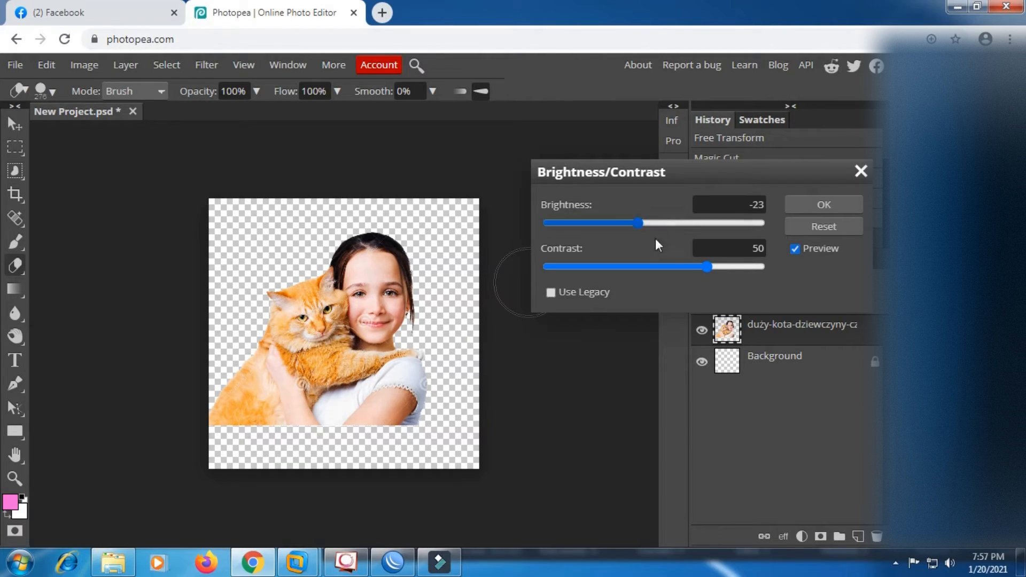
drag(707, 267, 718, 264)
click(823, 205)
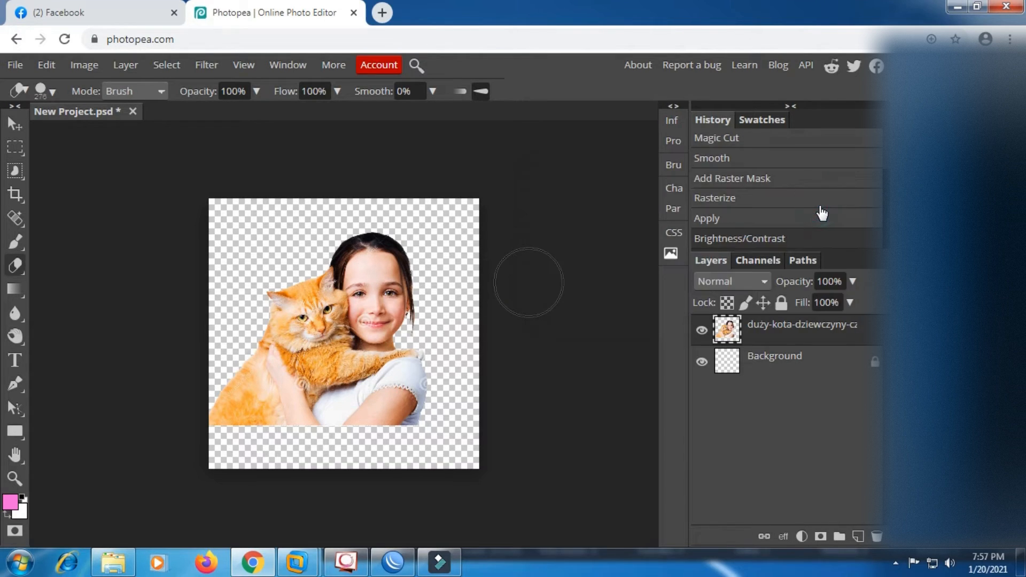
Step: Compare the cutout before and after the brightness and contrast adjustment using the history states
scroll(374, 288, up, 3)
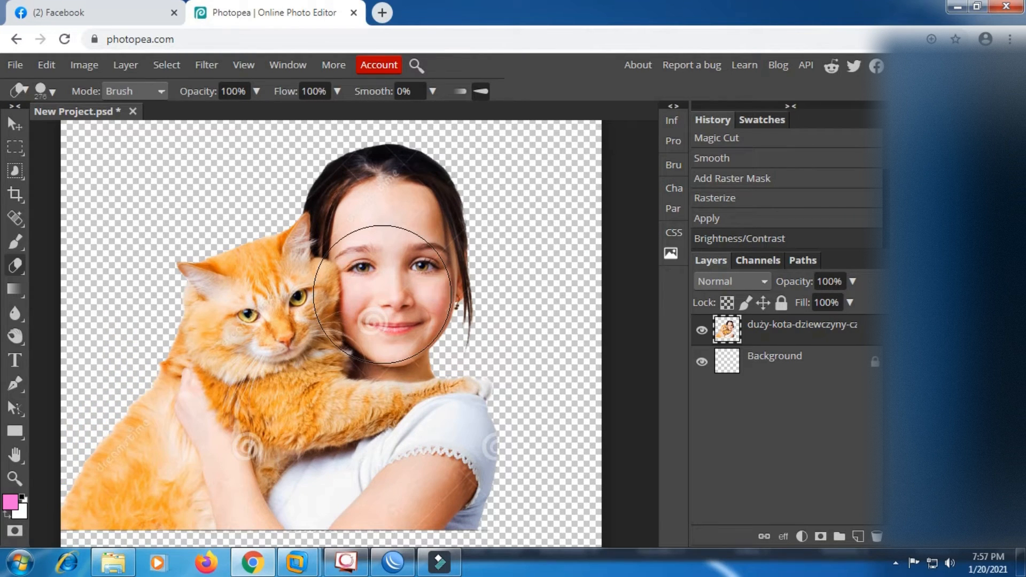
click(717, 219)
click(719, 241)
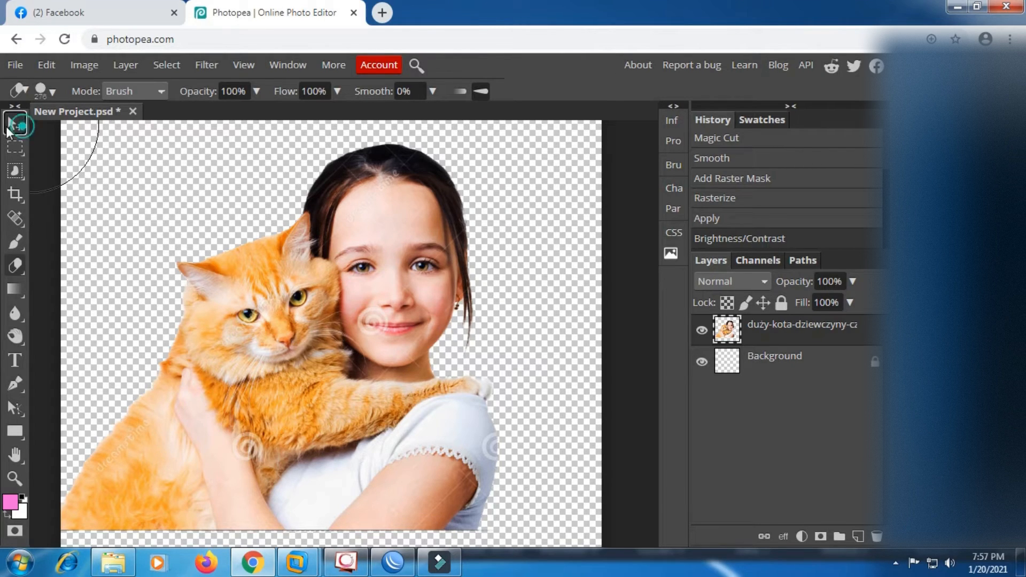
Step: Apply the Oil Paint filter to the cutout layer with the shine set to 0.0
click(15, 125)
click(14, 126)
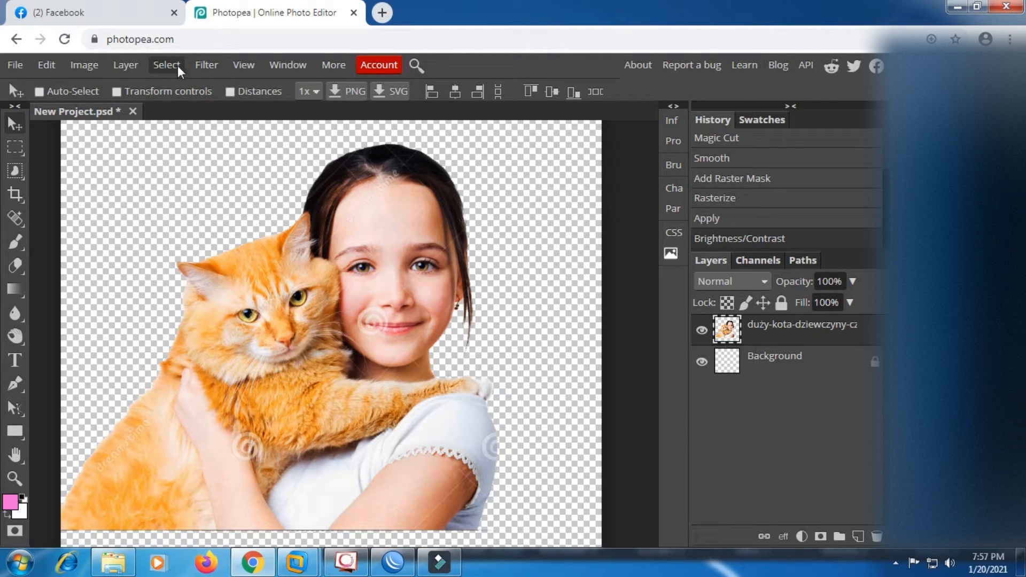
click(205, 66)
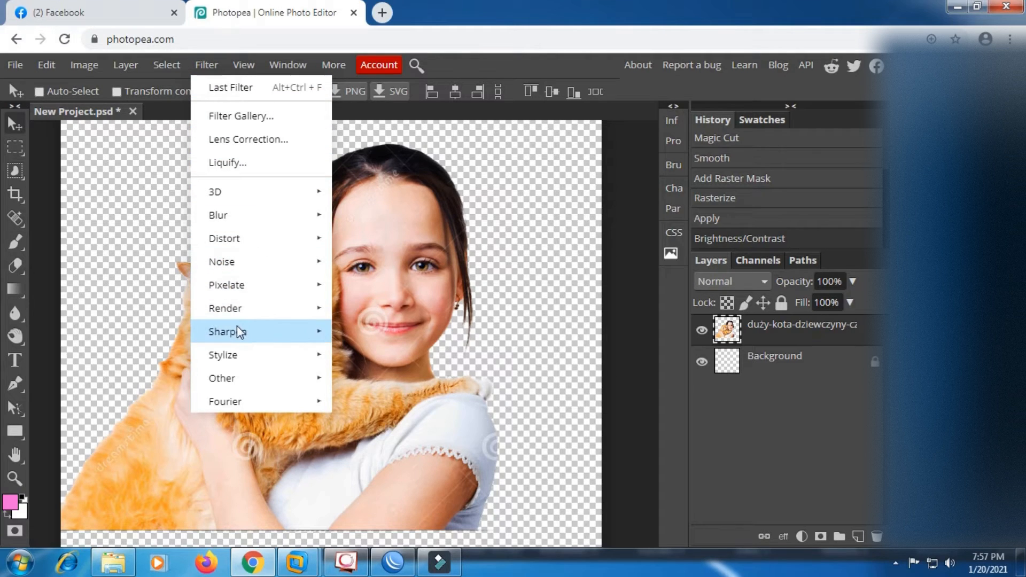
mouse_move(238, 357)
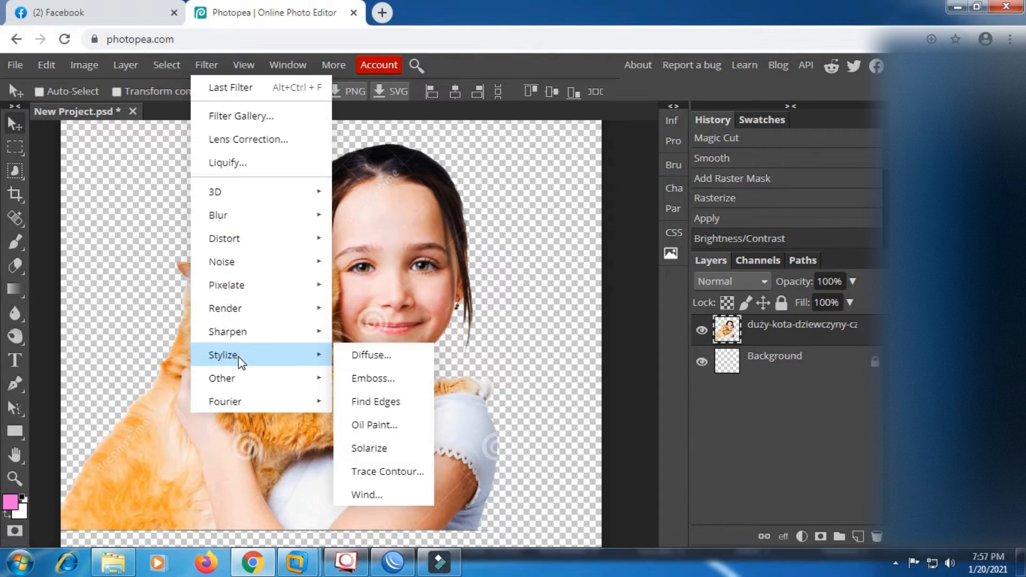
click(372, 425)
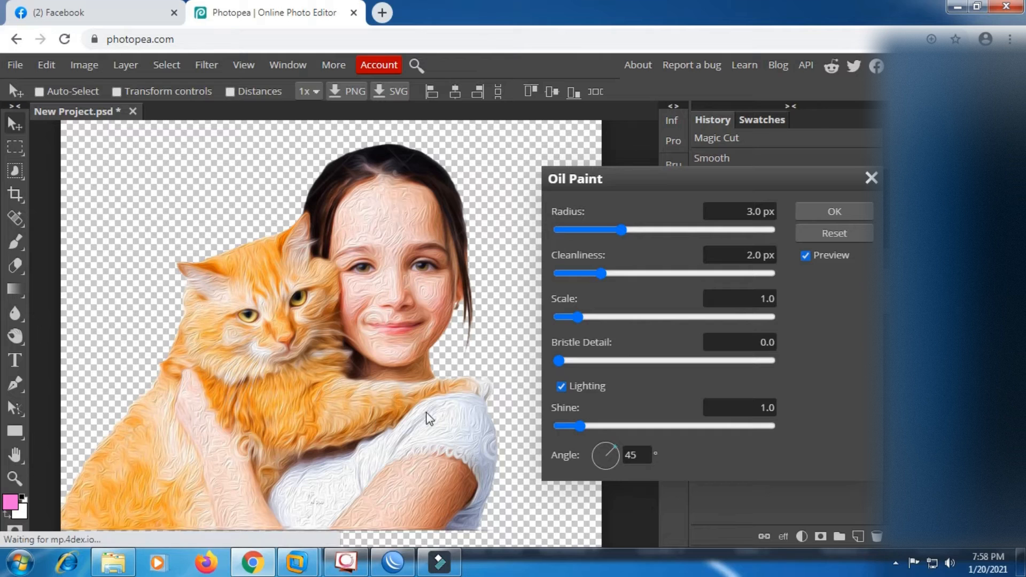
click(579, 425)
drag(574, 426, 550, 425)
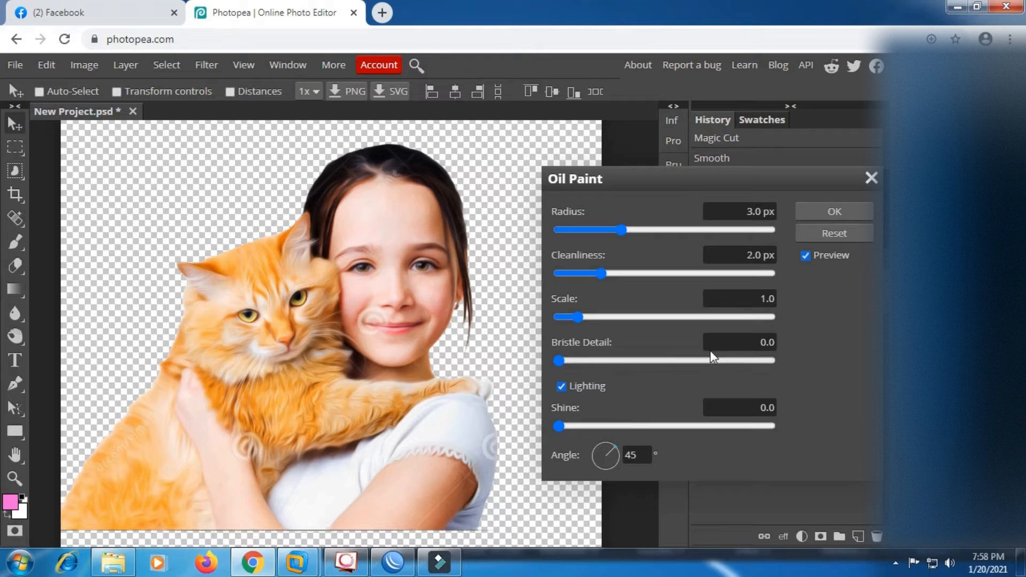
click(857, 210)
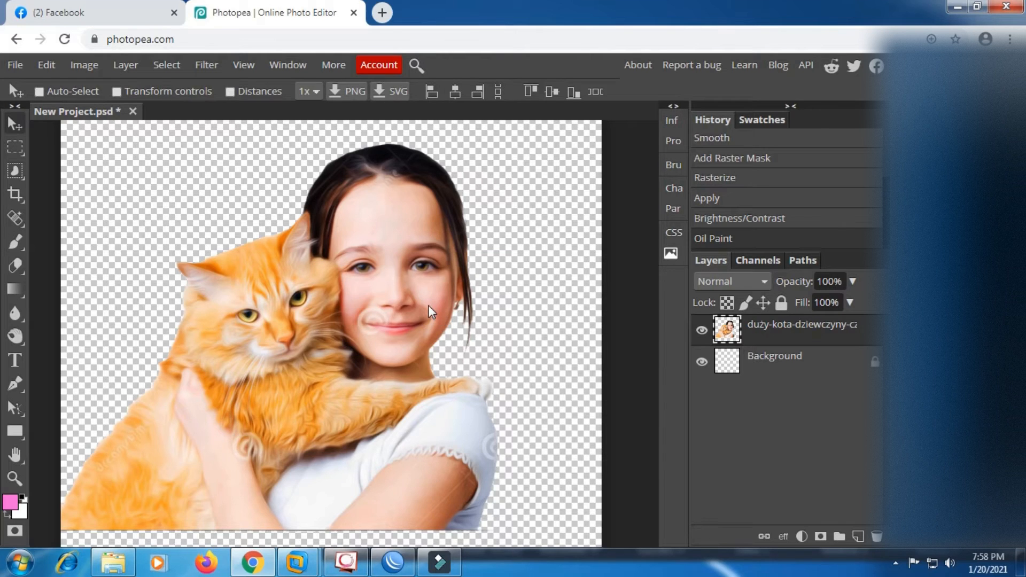
Step: Apply a Surface Blur to the cutout layer with radius 15 px and threshold 15 px
scroll(428, 306, up, 2)
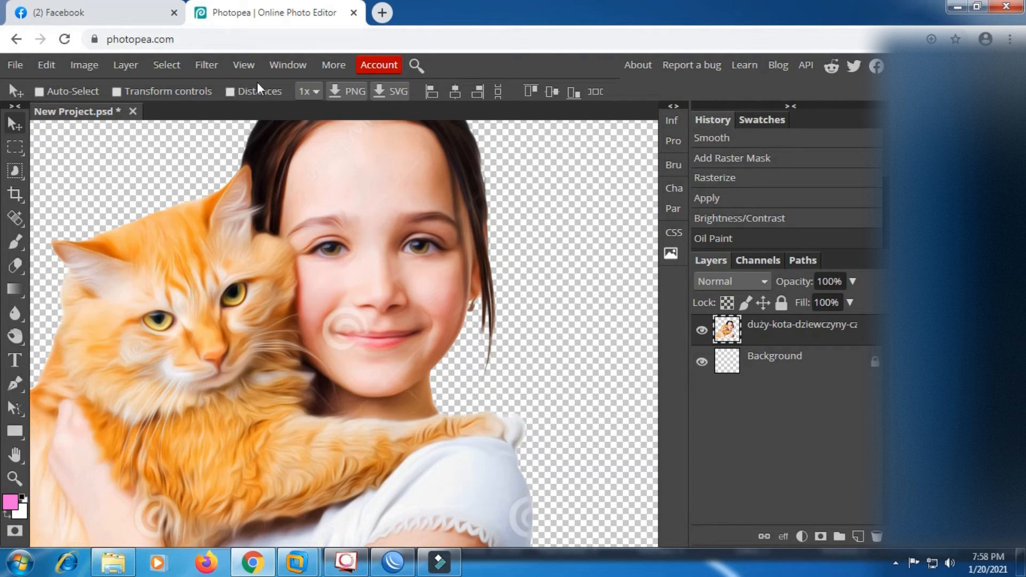
click(208, 65)
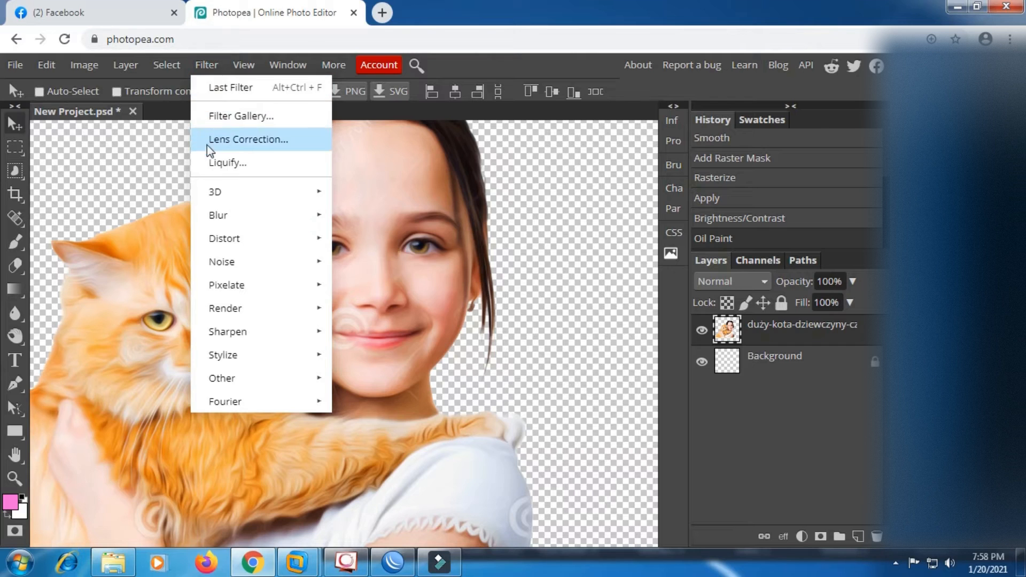
mouse_move(228, 216)
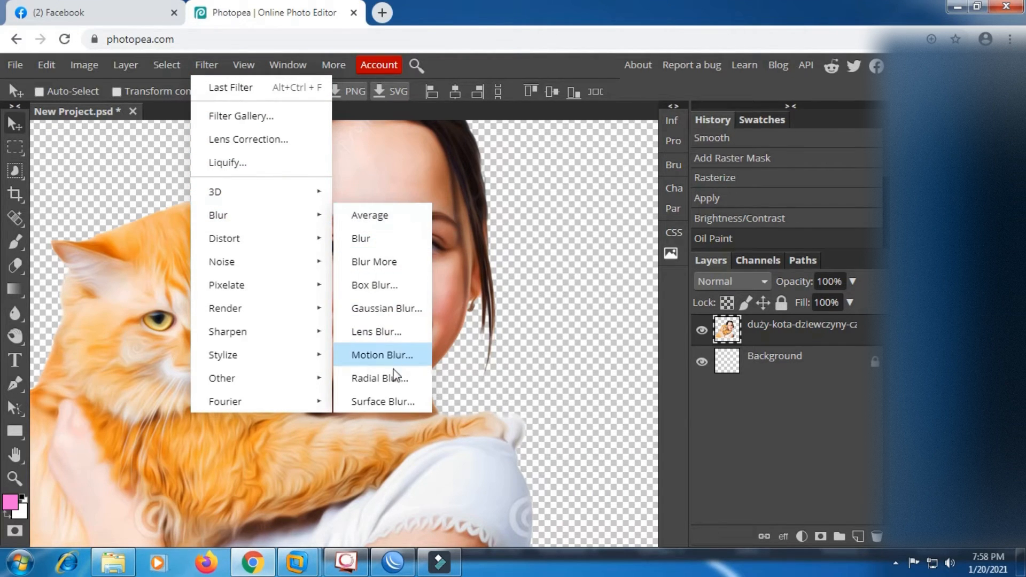
click(391, 401)
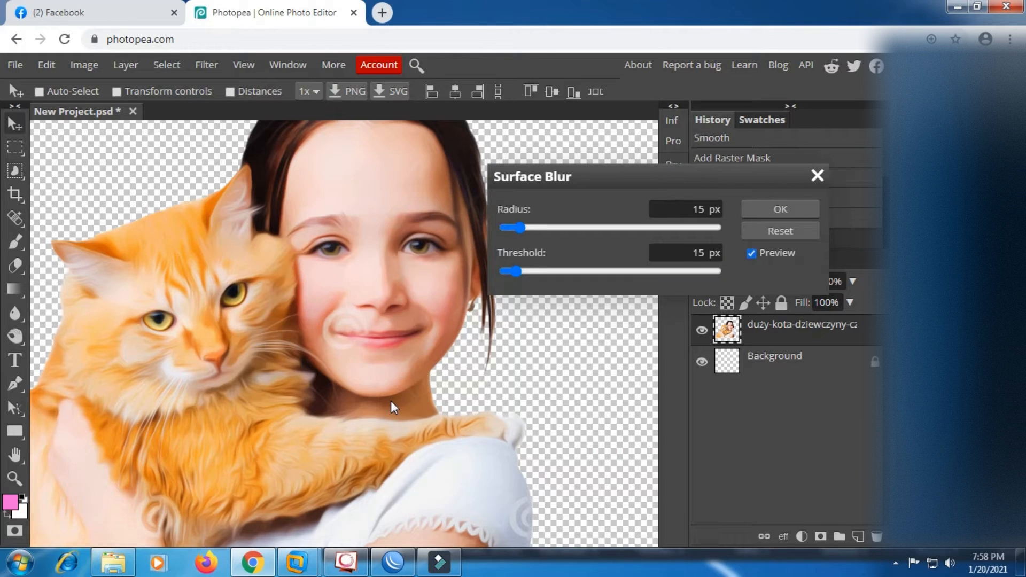
click(781, 208)
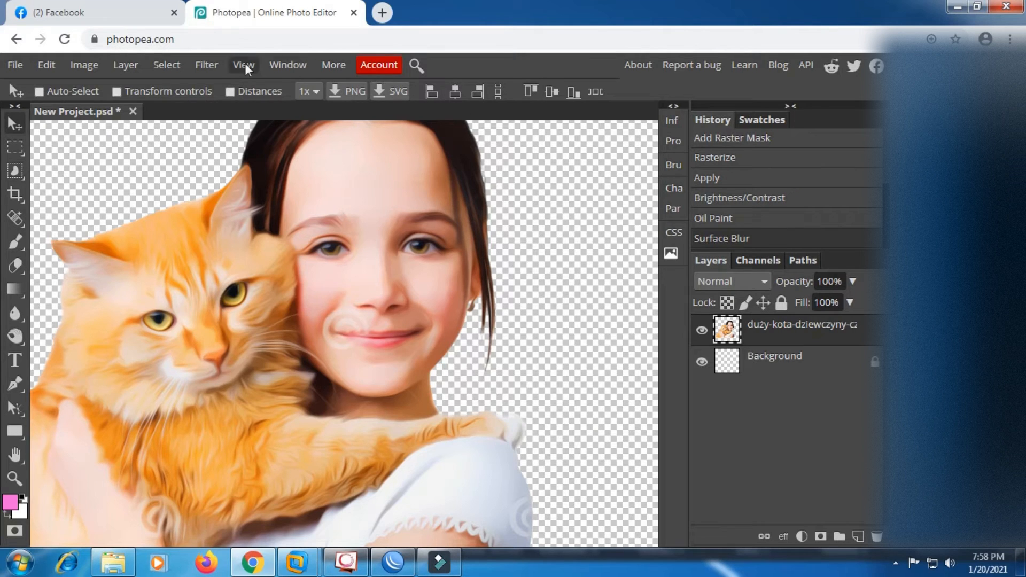
Step: Repeat the last Surface Blur filter on the cutout layer two more times
click(208, 65)
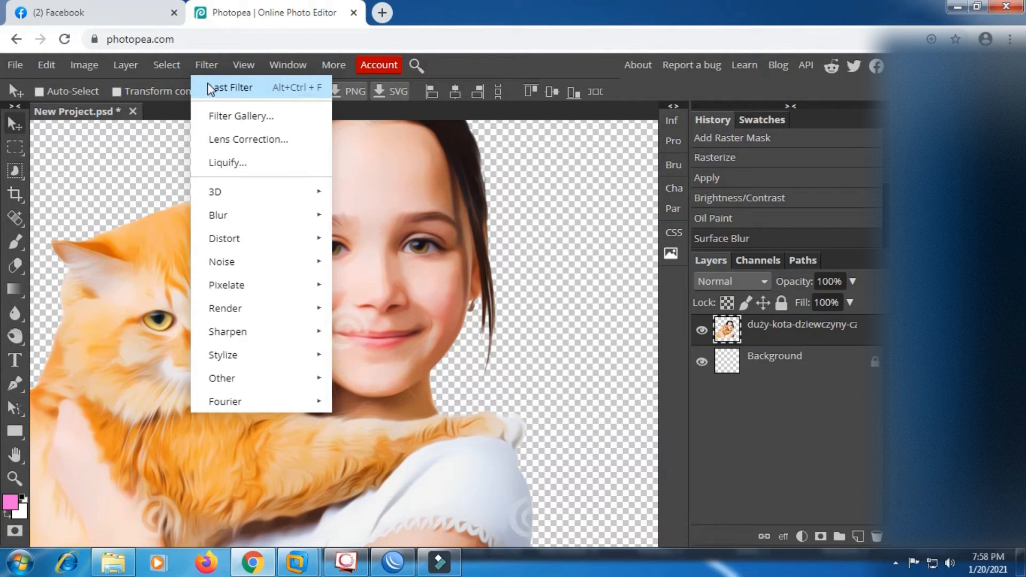
click(238, 87)
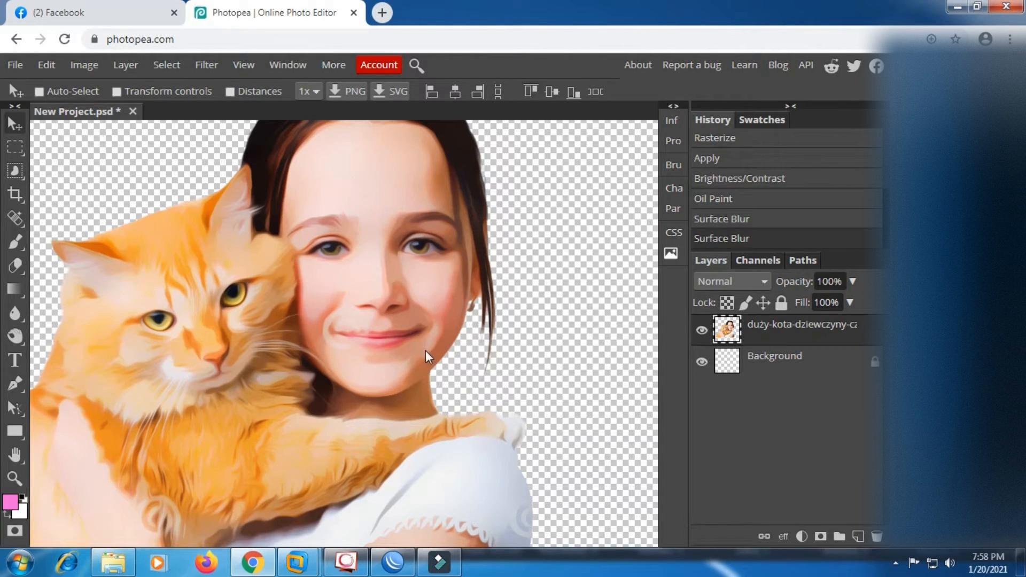
click(218, 66)
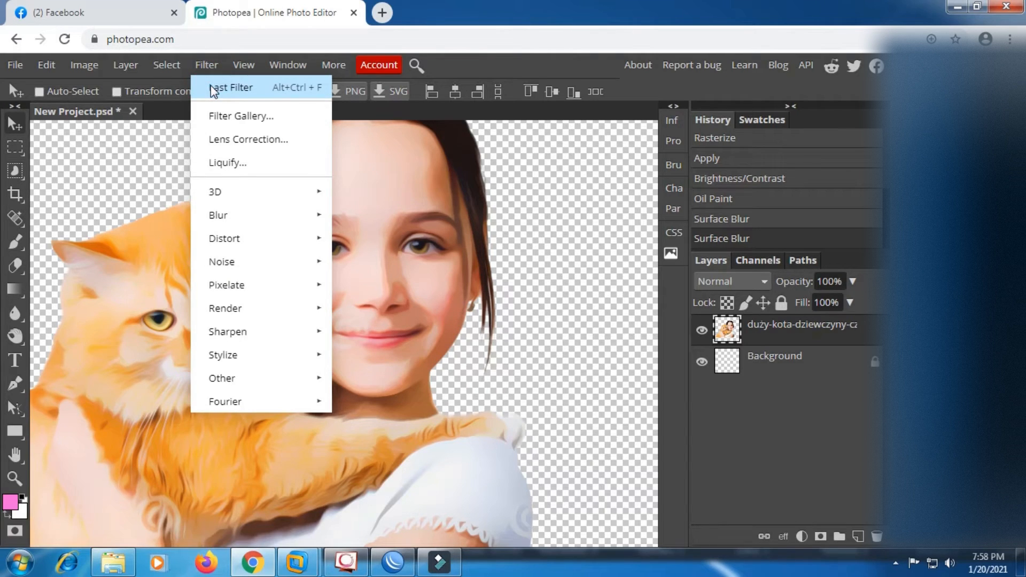
click(215, 88)
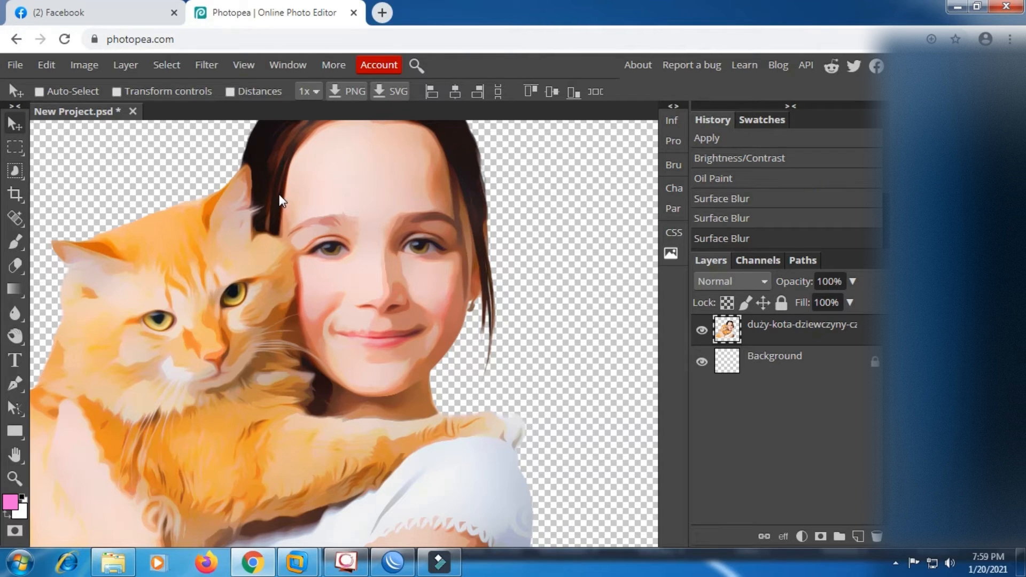
Step: Duplicate the blurred photo layer of the girl and cat
scroll(321, 230, up, 2)
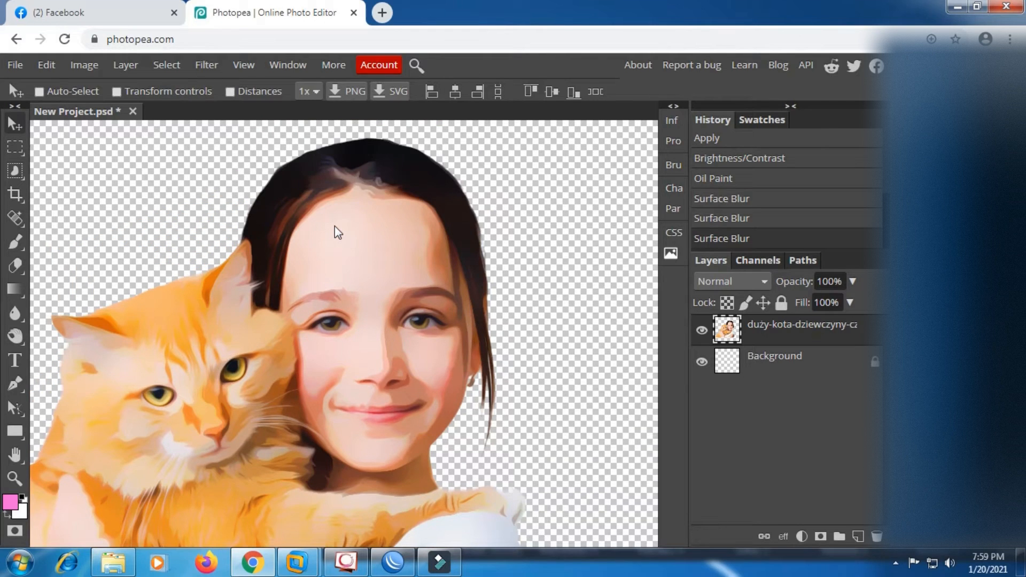
scroll(334, 227, down, 6)
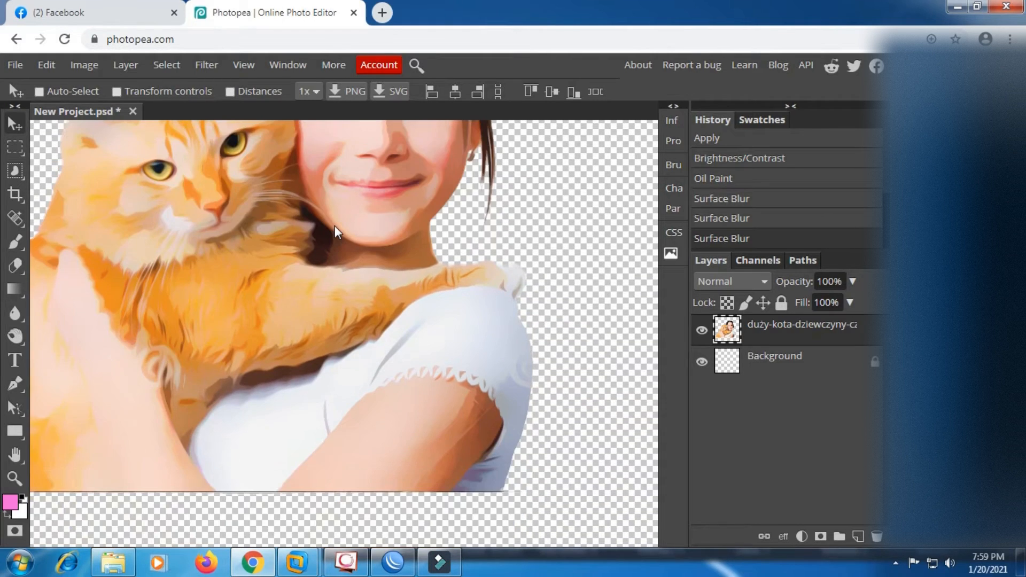
scroll(335, 226, up, 4)
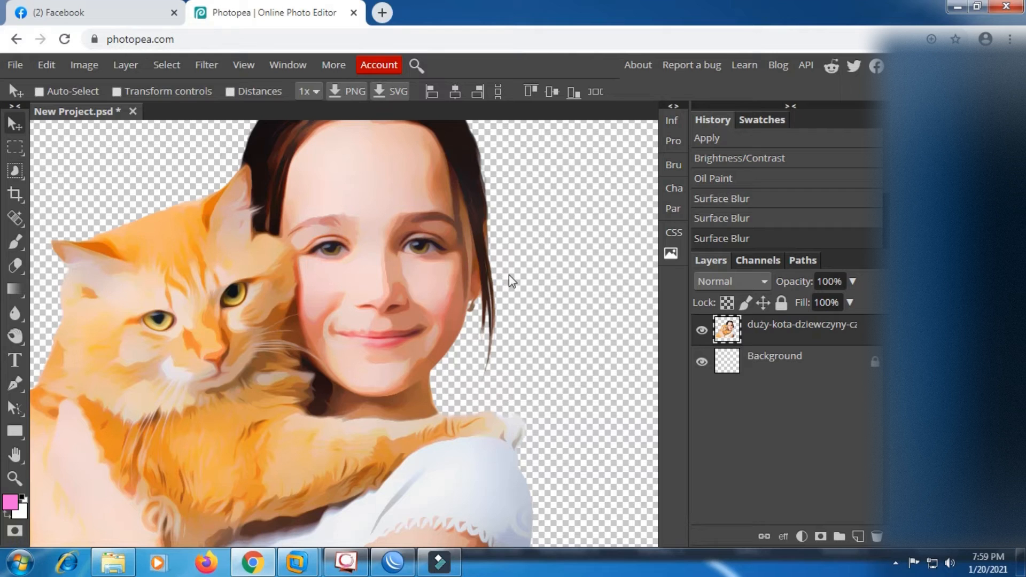
right_click(772, 336)
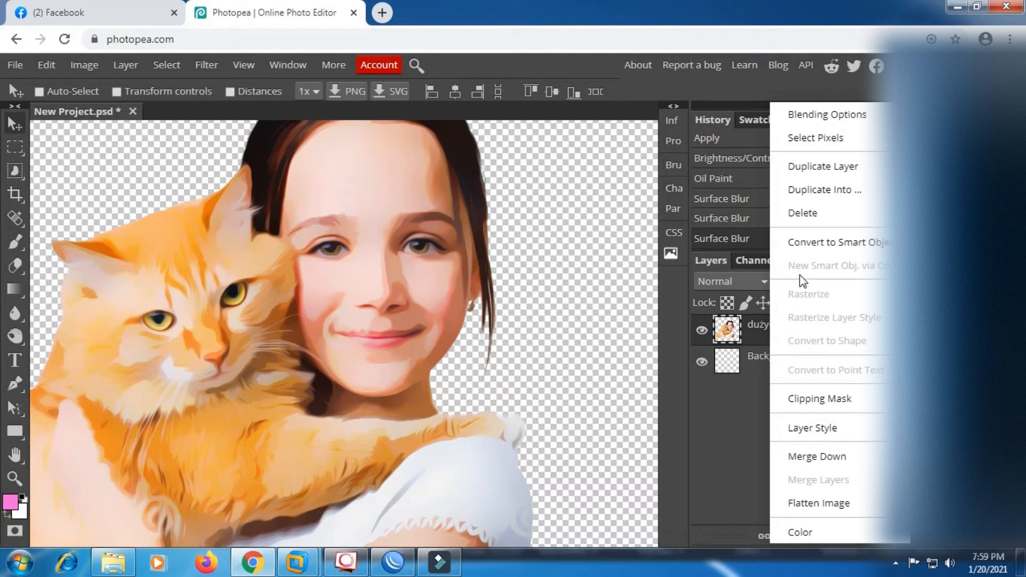
click(822, 166)
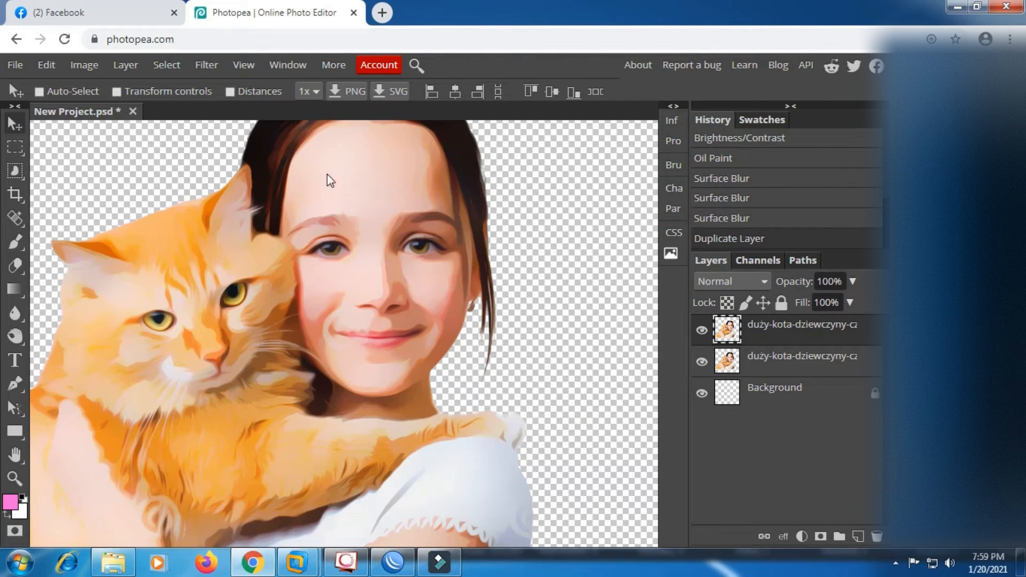
Step: Apply the High Pass filter to the duplicate photo layer with a radius of 6.6 px
click(210, 67)
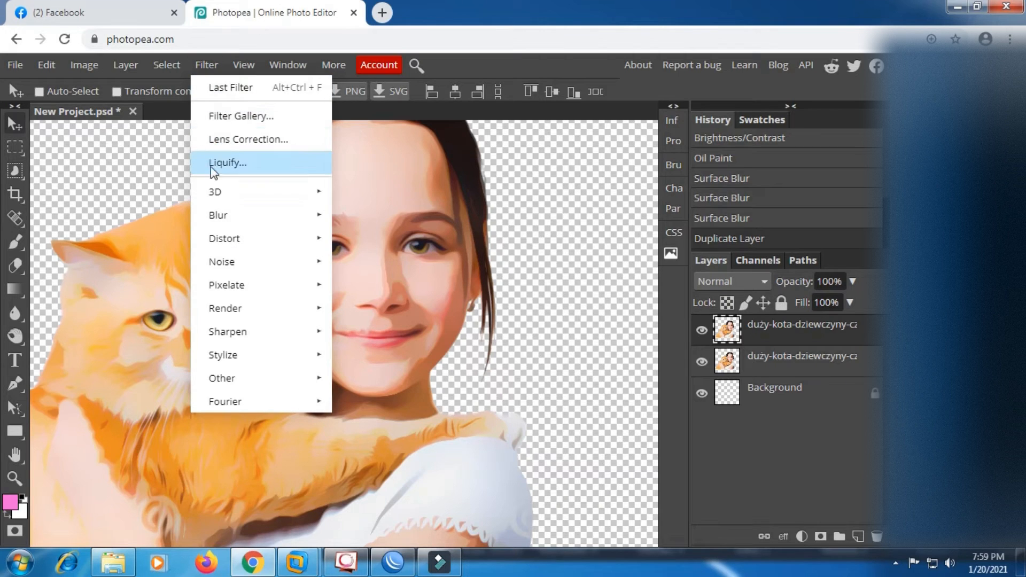
mouse_move(246, 377)
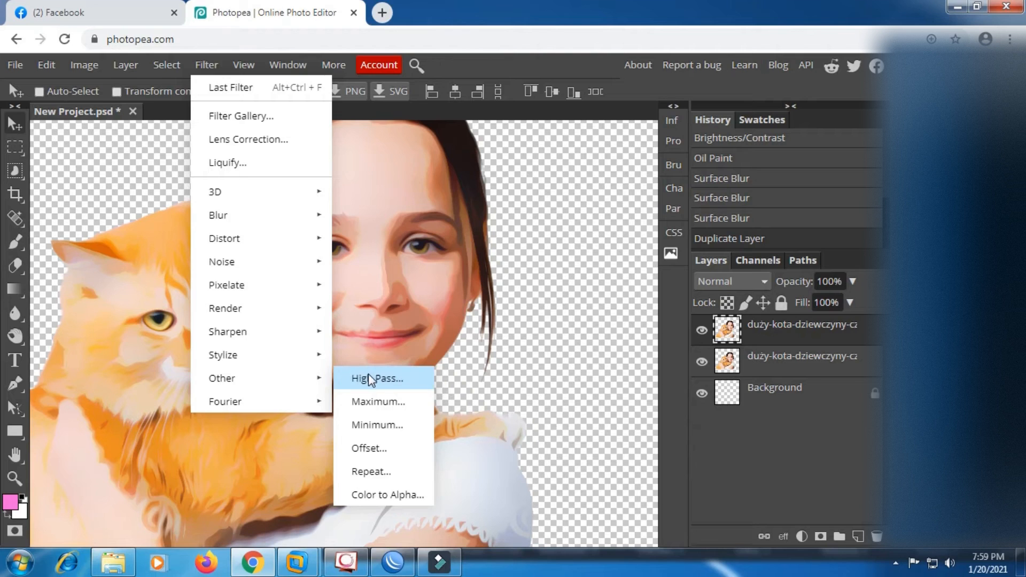
click(390, 378)
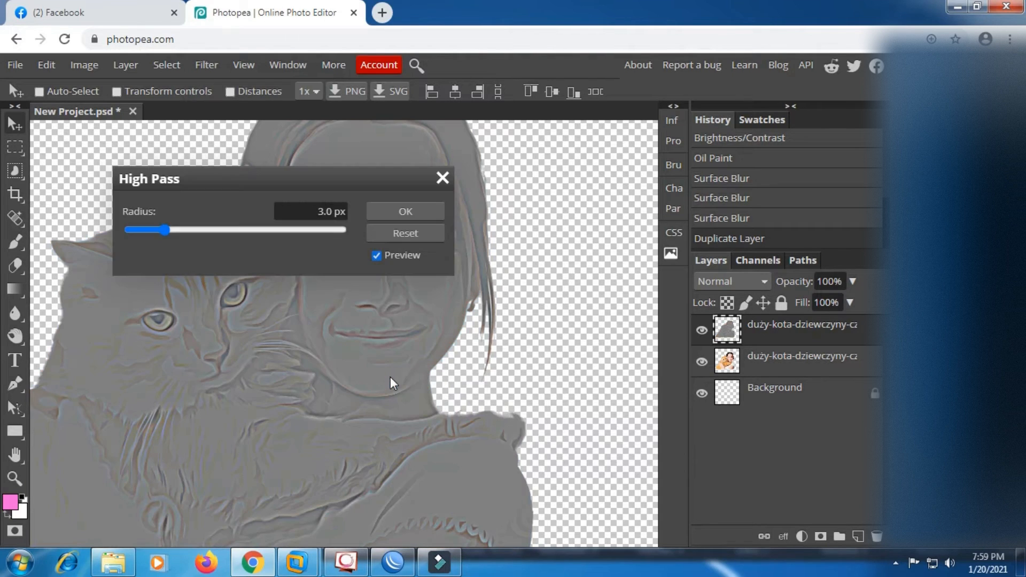
click(175, 229)
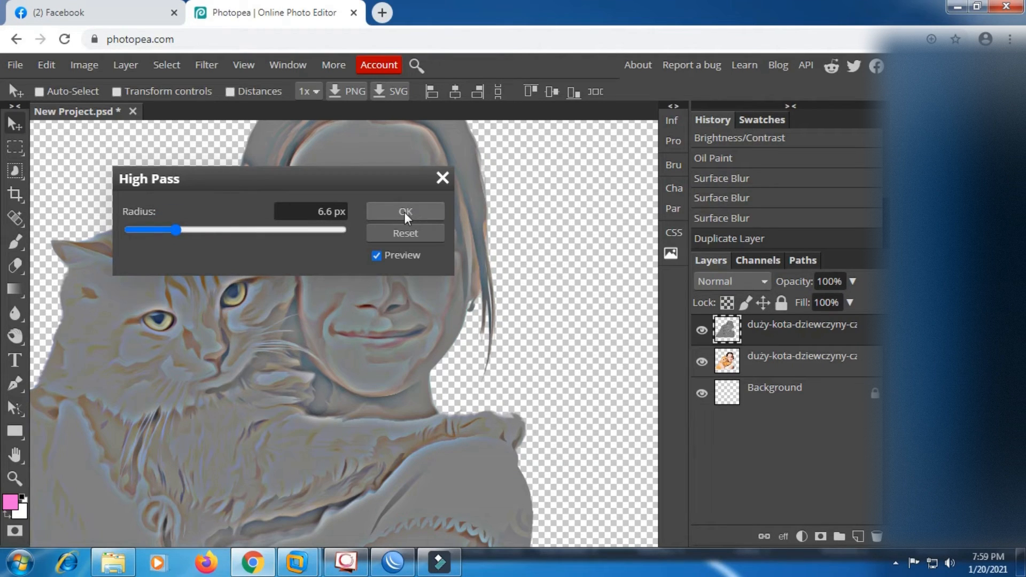
drag(331, 184, 288, 316)
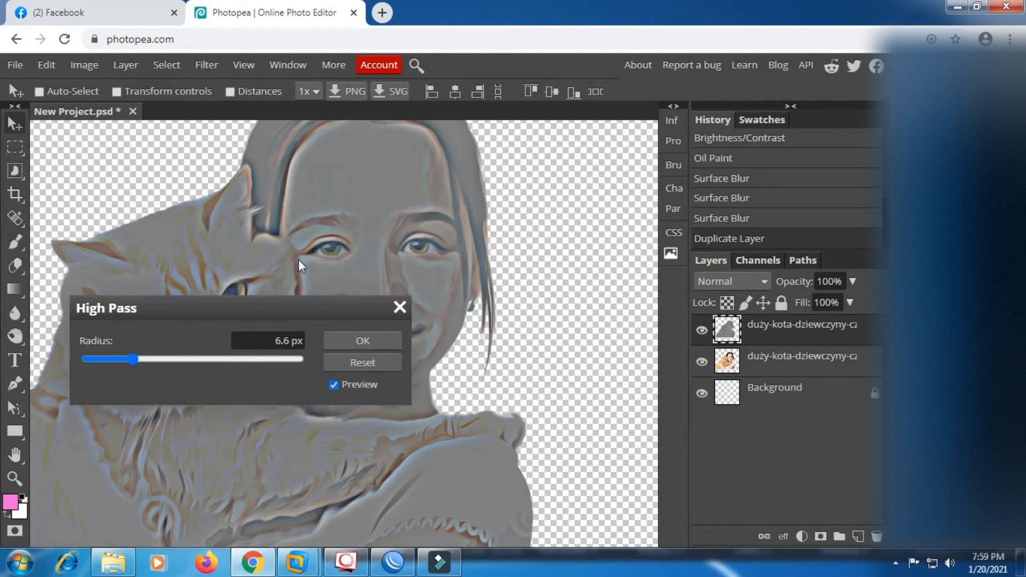
drag(298, 259, 311, 222)
click(384, 232)
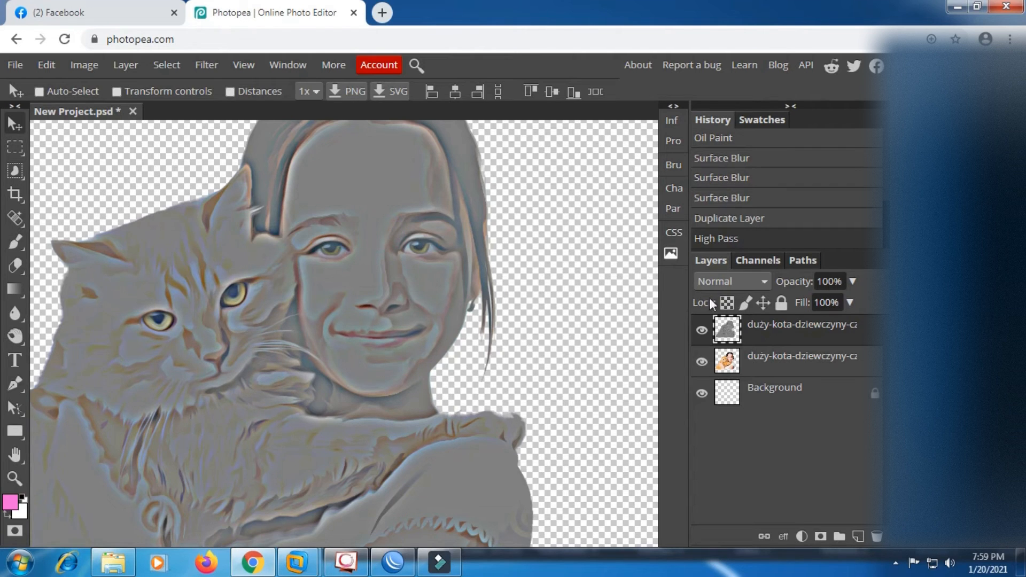
Step: Set the High Pass layer's blend mode to Overlay and merge it down into the photo layer beneath
click(764, 282)
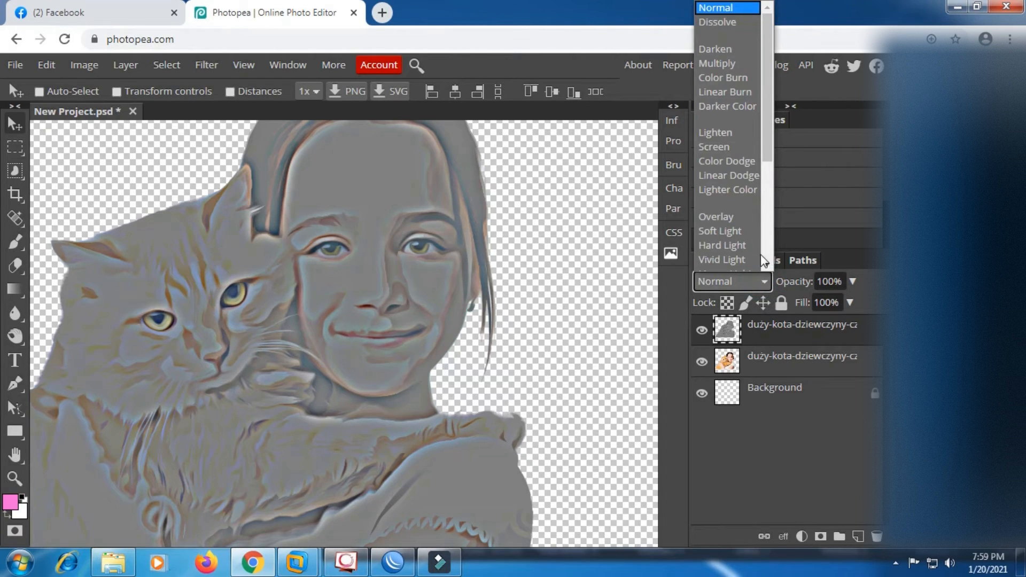
click(752, 218)
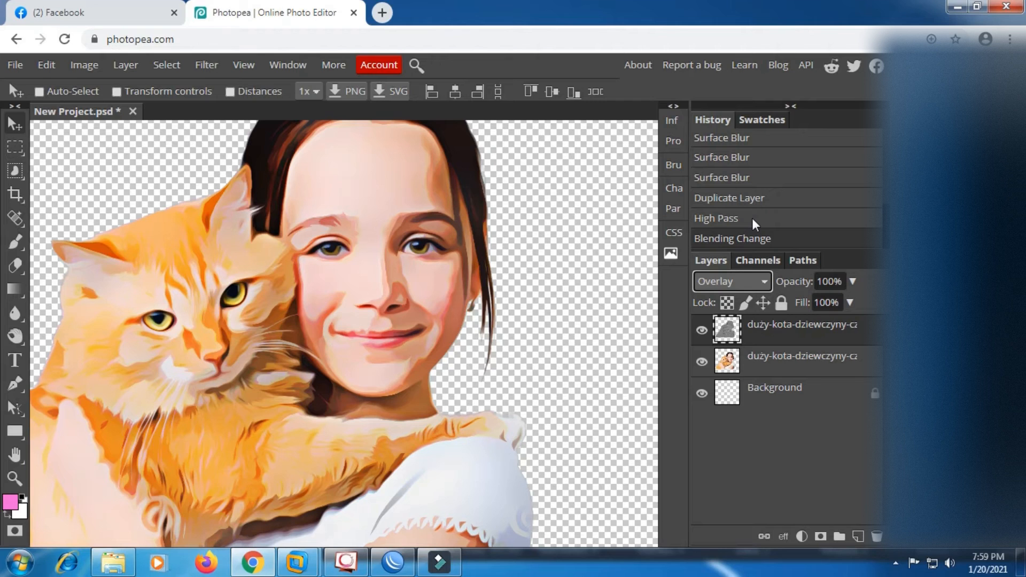
double_click(769, 324)
right_click(769, 324)
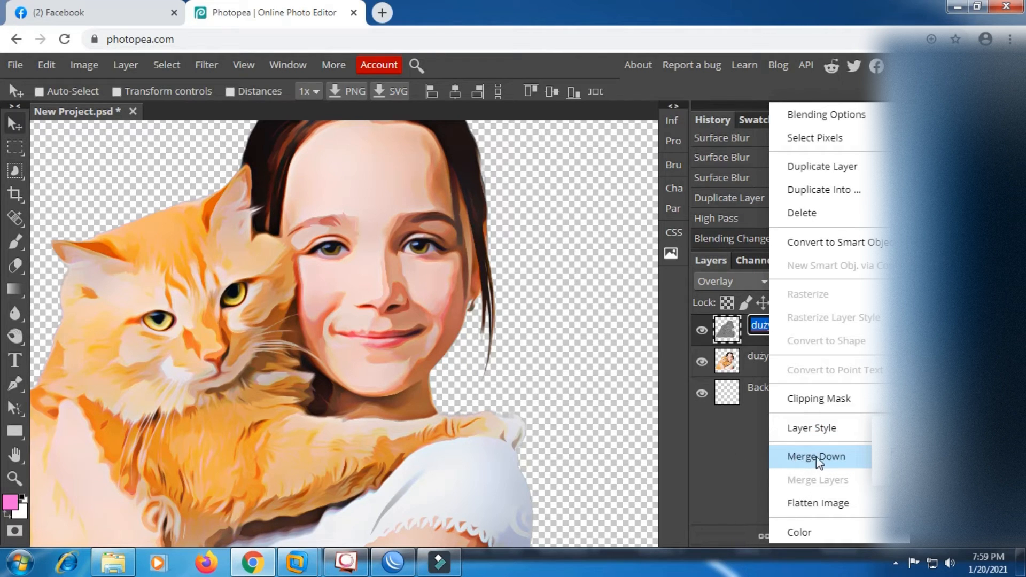
click(783, 453)
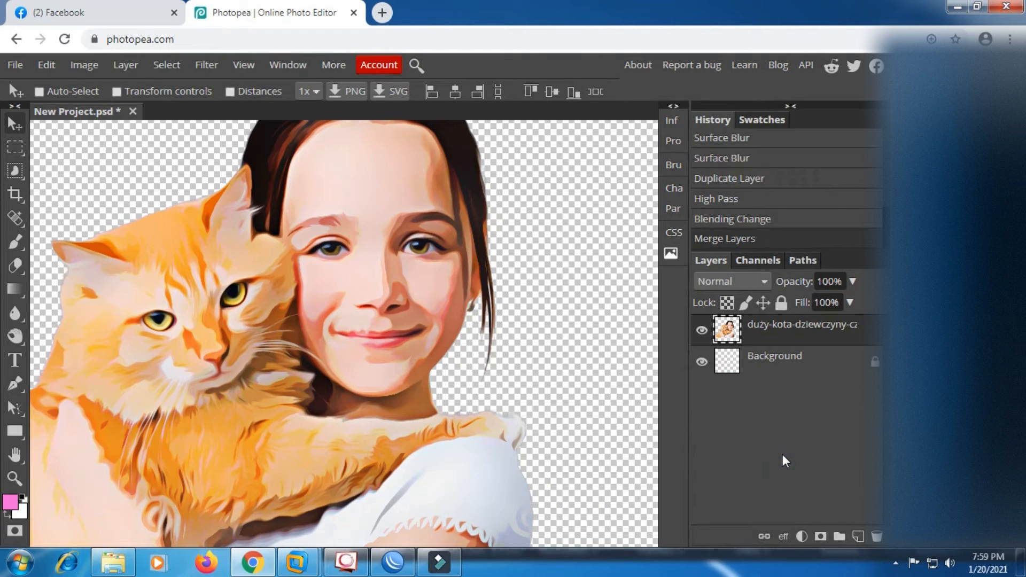
Step: Check the merged photo layer by hiding it and showing it again
click(701, 331)
click(701, 330)
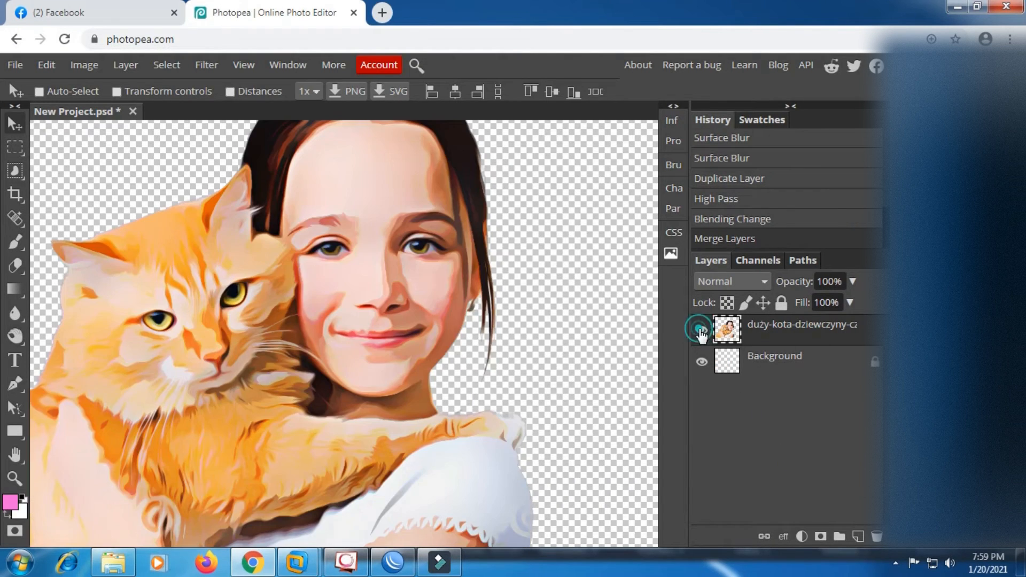
right_click(753, 335)
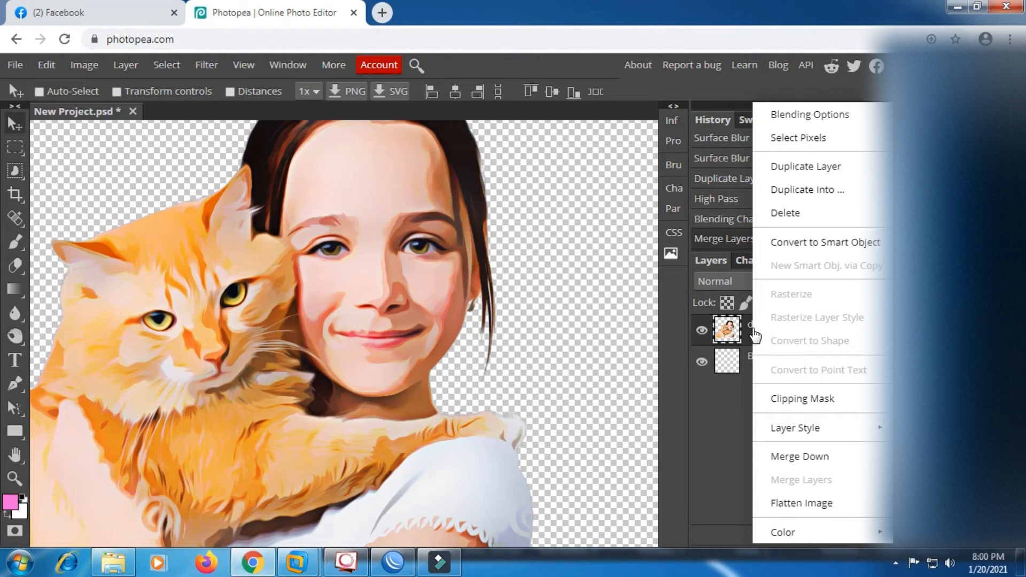
click(722, 397)
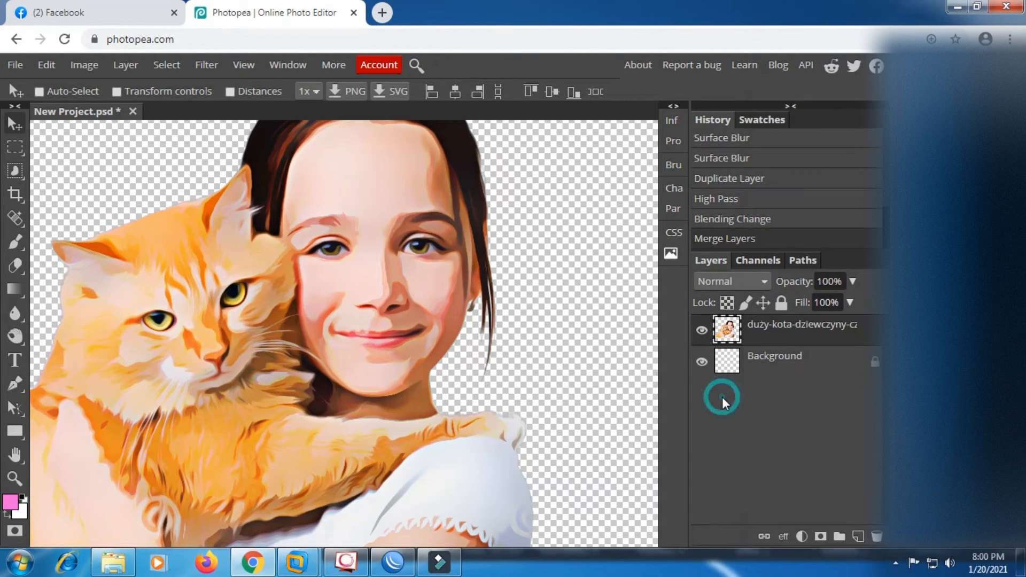
Step: Add a Vibrance adjustment layer clipped to the photo layer of the girl and cat, with vibrance set to 32
click(785, 332)
click(802, 537)
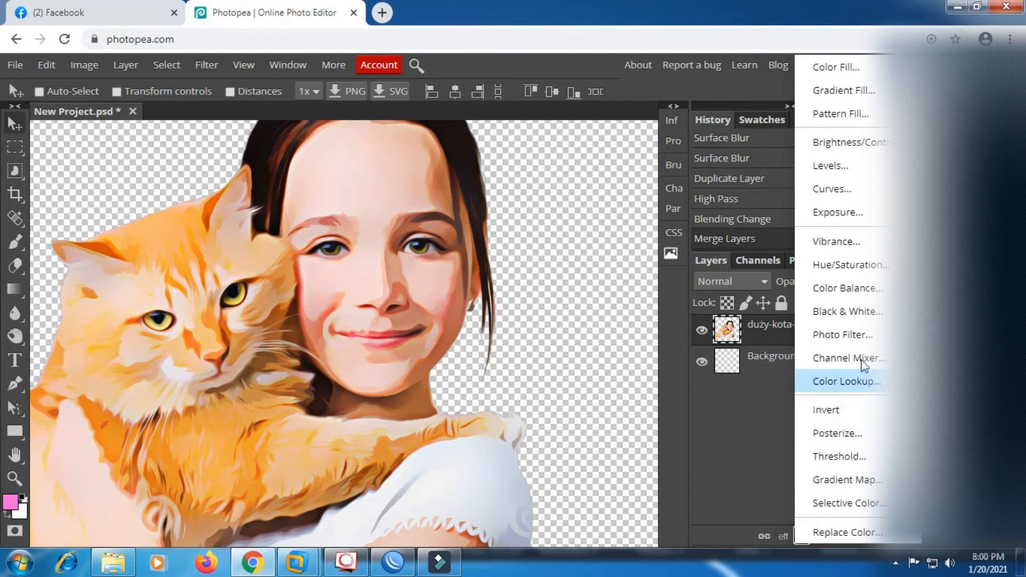
click(851, 245)
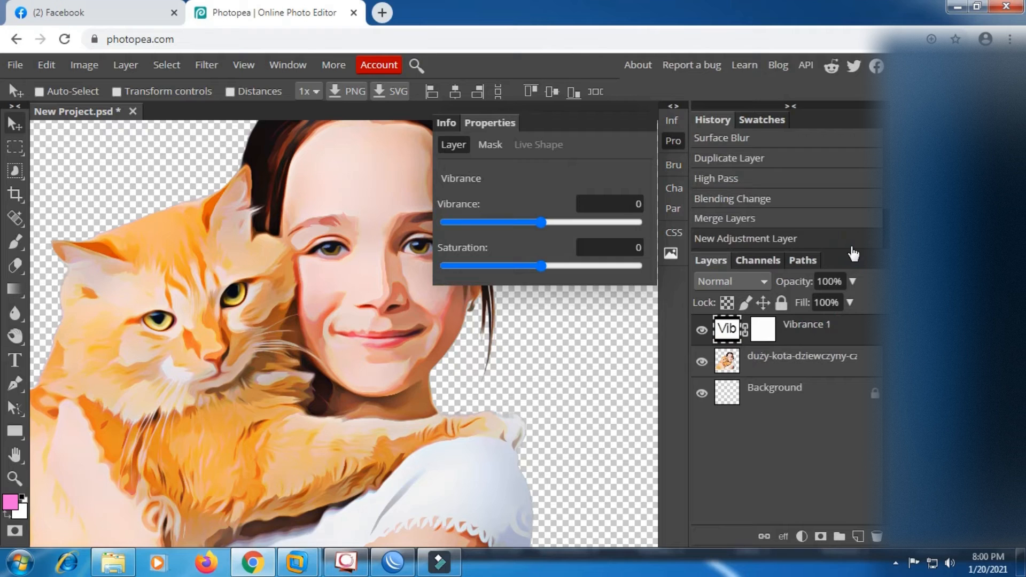
right_click(827, 334)
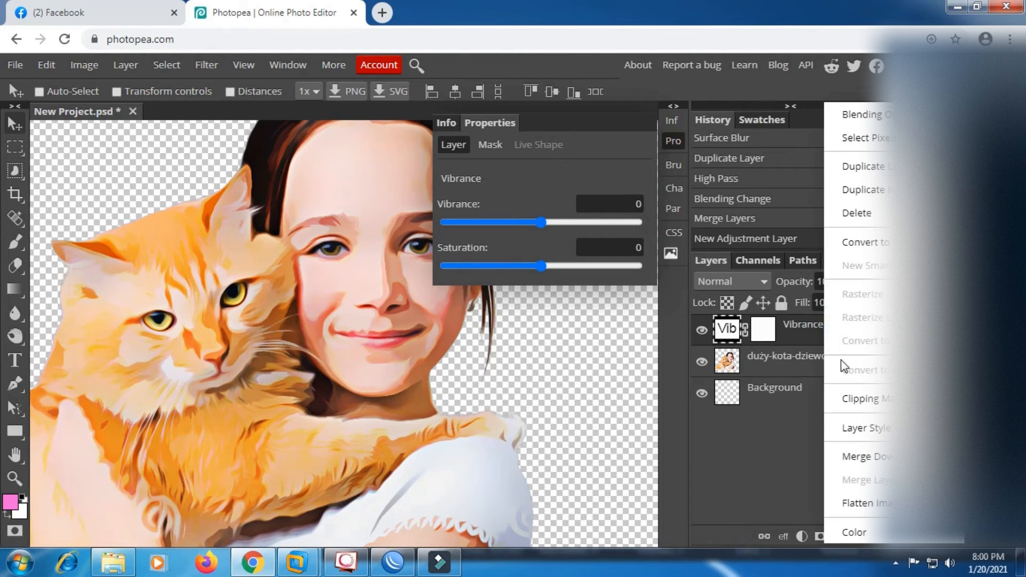
click(854, 398)
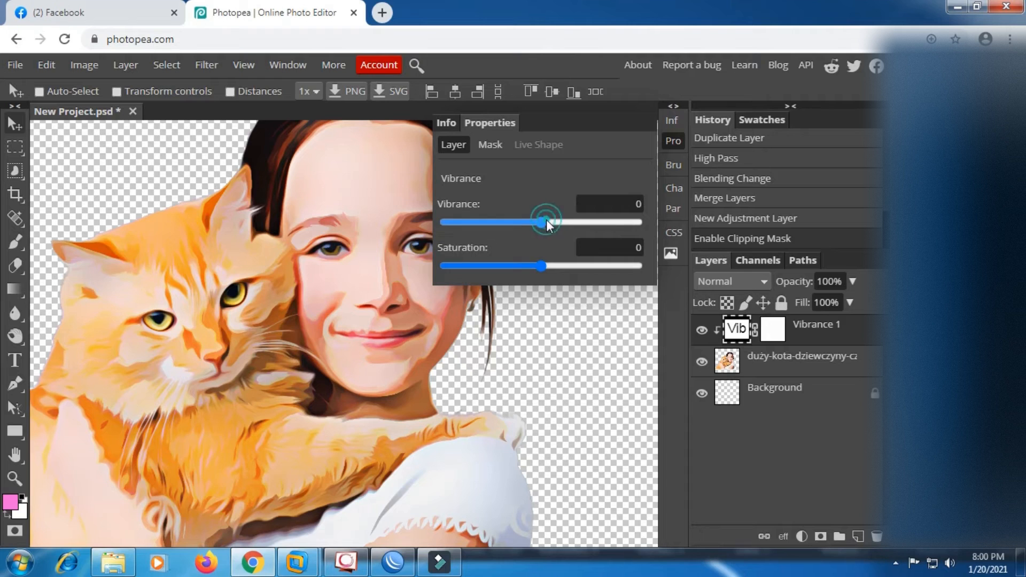
drag(548, 223, 572, 225)
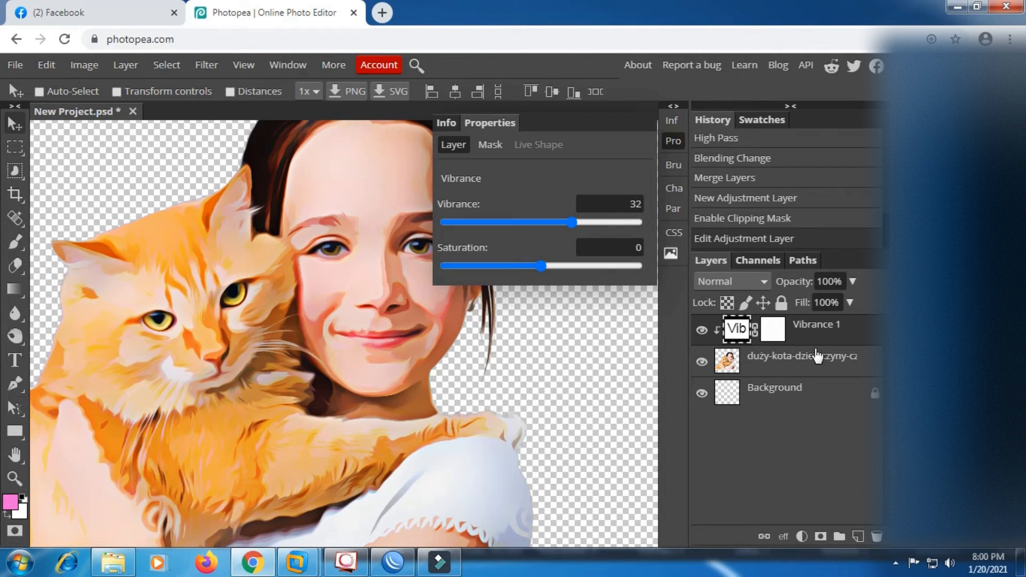
Step: Compare the photo with and without the Vibrance adjustment by hiding and showing the adjustment layer
click(675, 141)
click(702, 330)
click(702, 331)
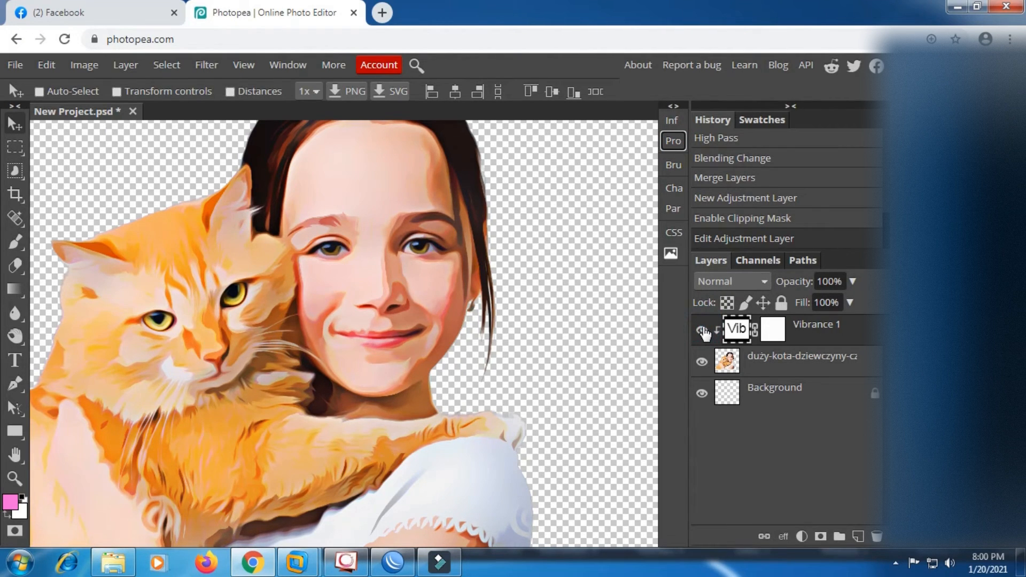
click(703, 330)
click(702, 330)
Step: Set the adjustment's vibrance to 45, merge it down into the photo layer and check the merged result
double_click(728, 331)
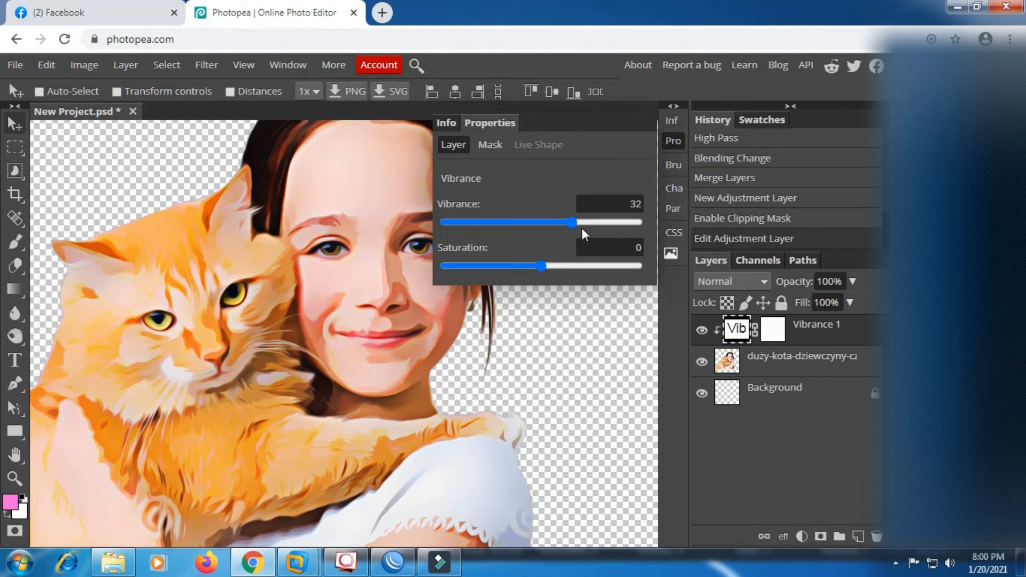
drag(576, 224, 584, 222)
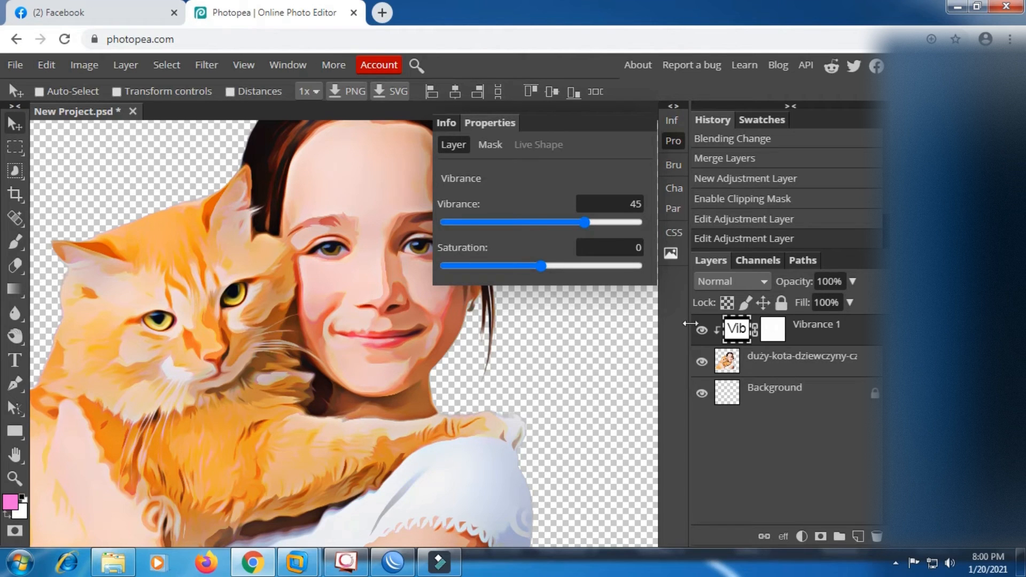
right_click(809, 335)
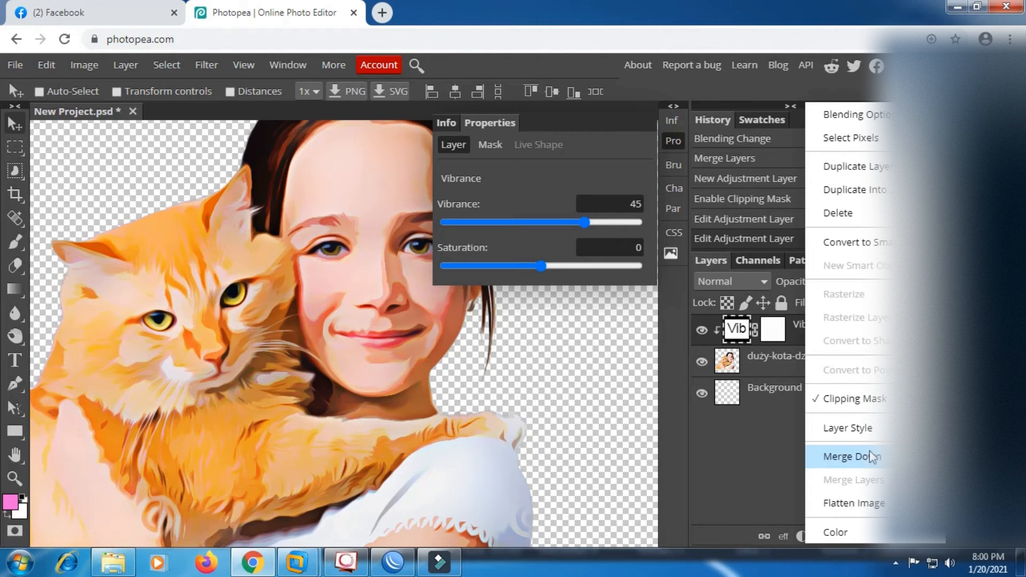
click(821, 457)
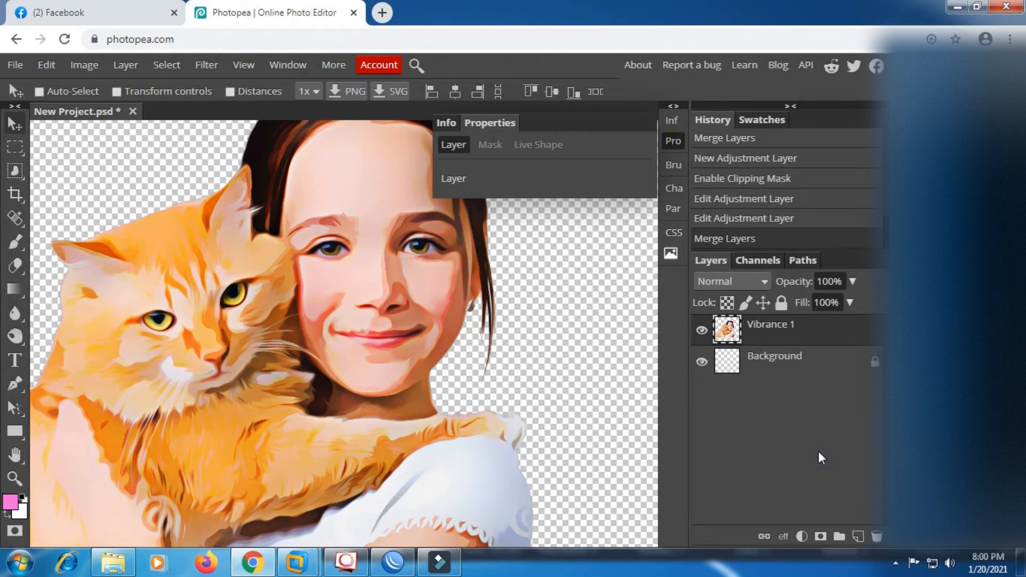
click(701, 330)
click(701, 330)
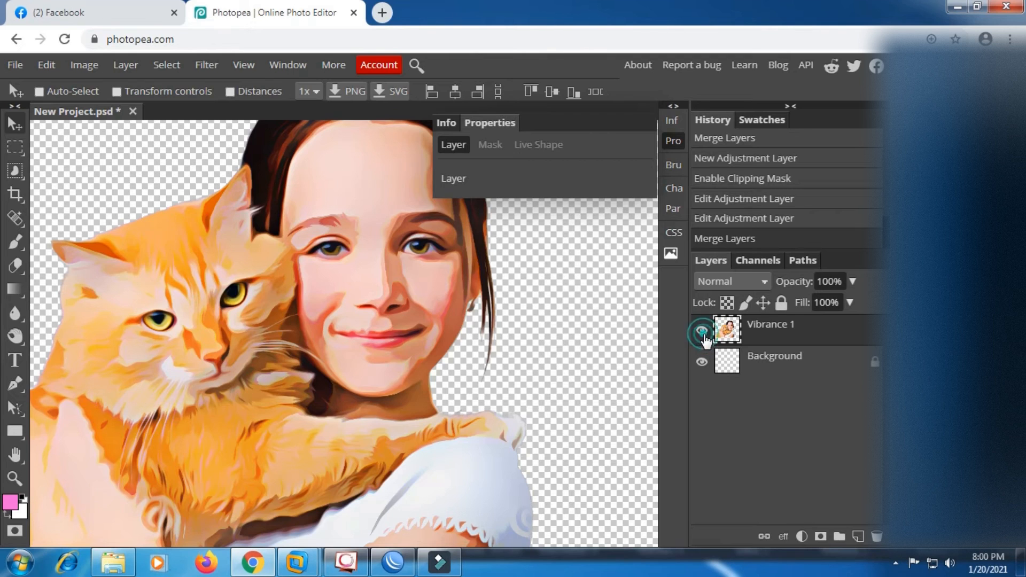
Step: Create a new empty layer between the Background and the merged photo layer
click(765, 359)
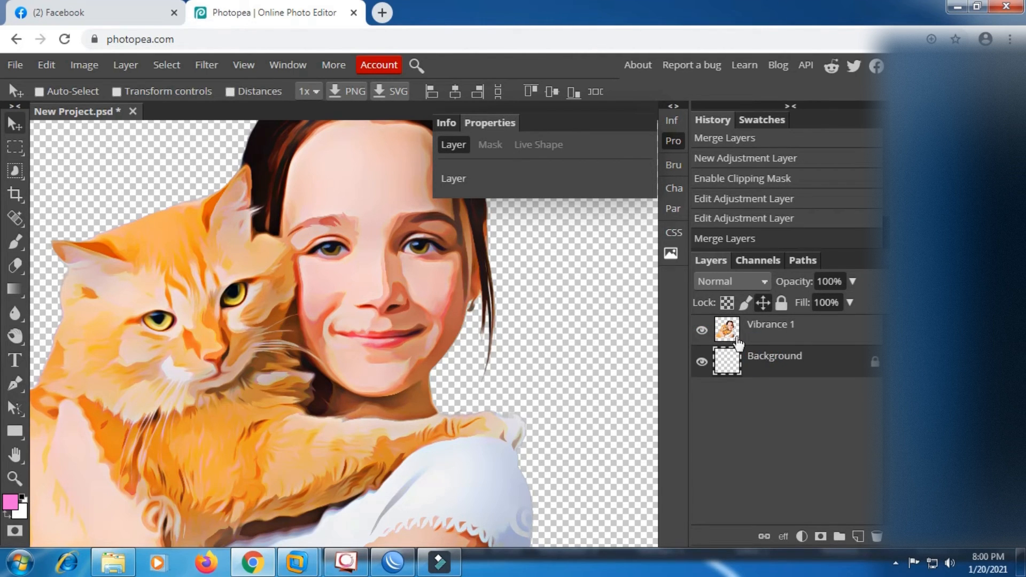
scroll(460, 258, down, 1)
scroll(460, 258, down, 2)
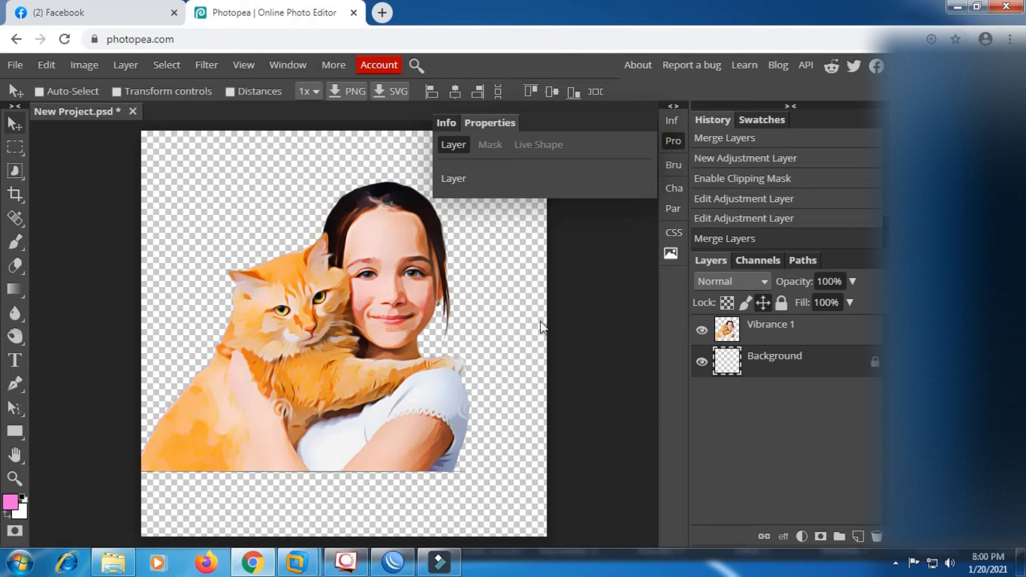
click(854, 533)
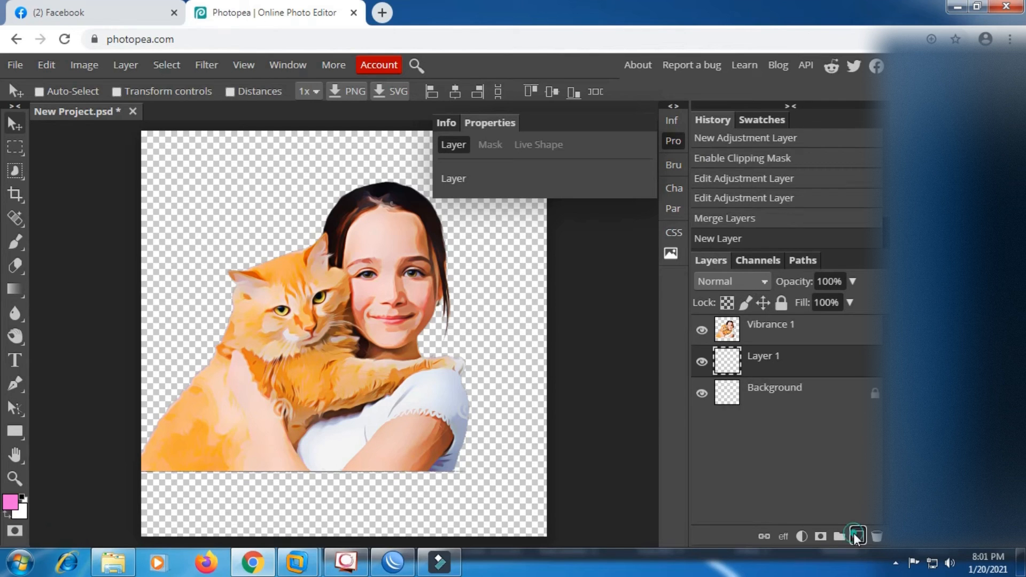
Step: Change the foreground colour to a slightly lighter pink
click(11, 502)
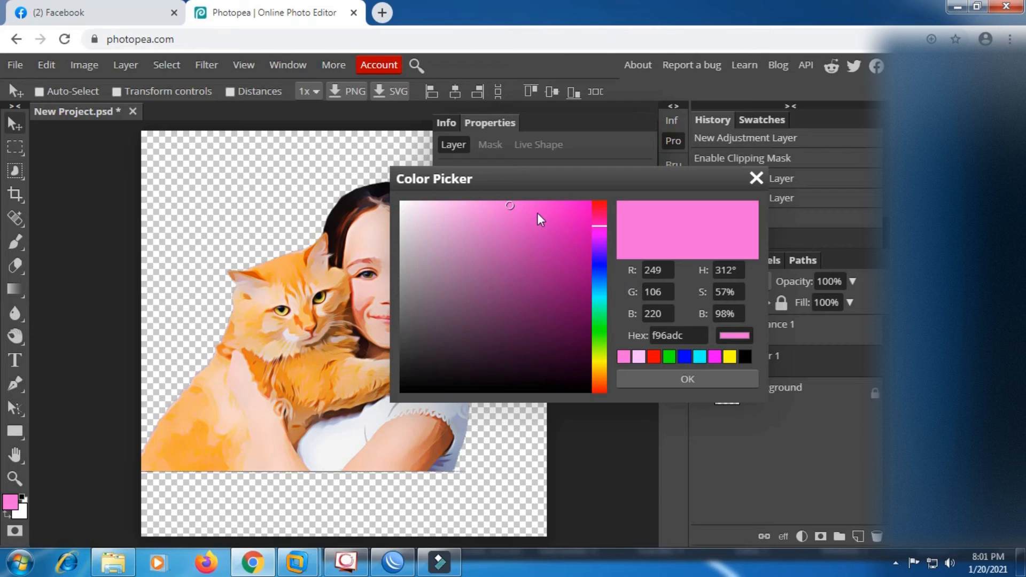
click(492, 203)
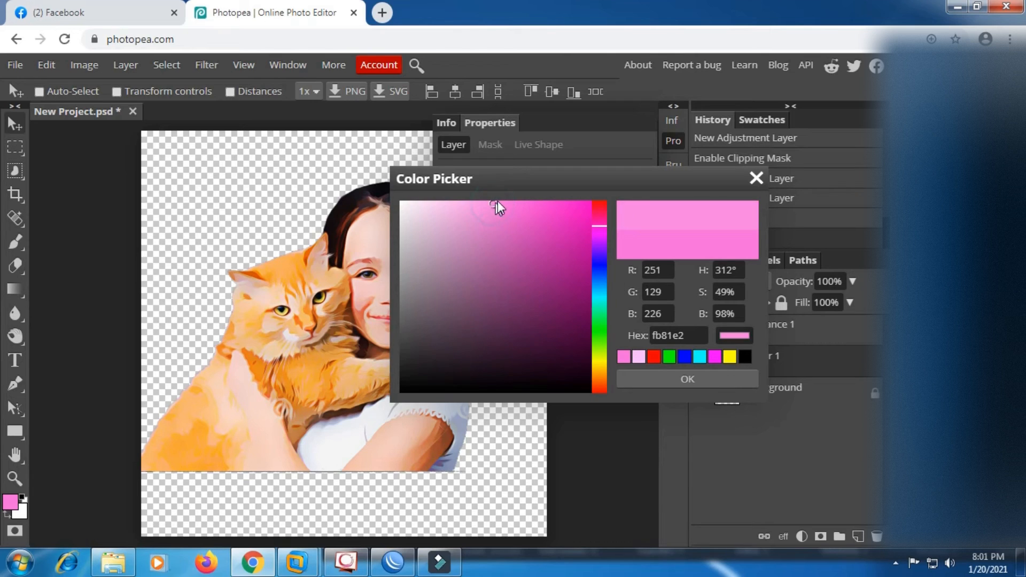
drag(492, 202, 502, 202)
click(687, 377)
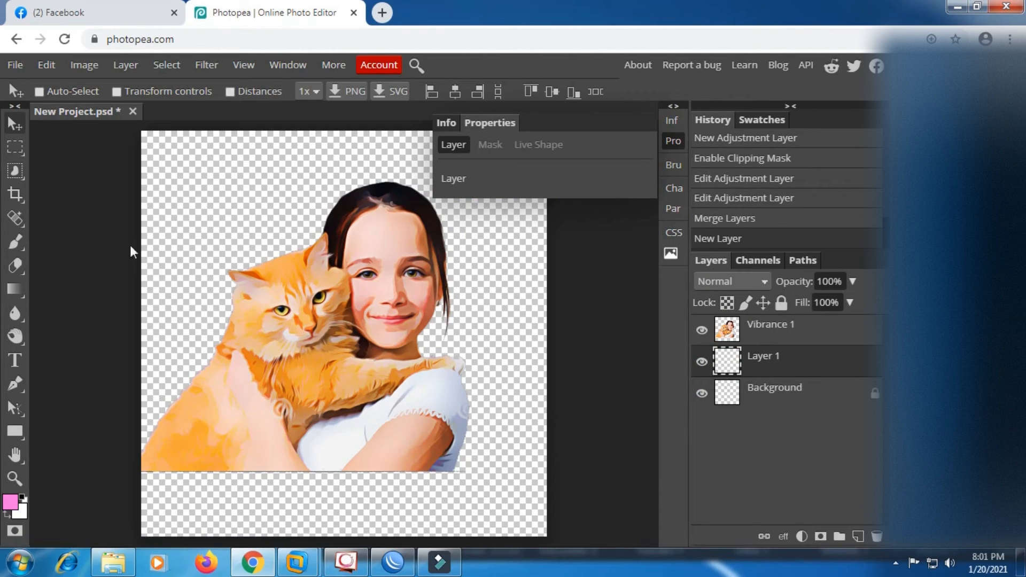
Step: Stamp a solid pink circle behind the girl and cat on the empty layer with a 736 px Brush at 100% hardness
right_click(17, 244)
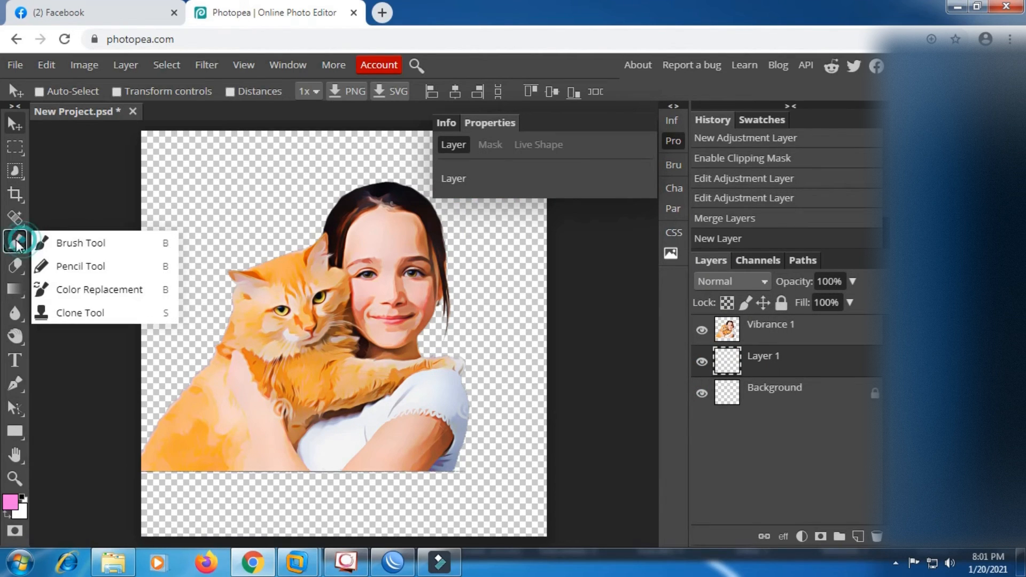
click(63, 241)
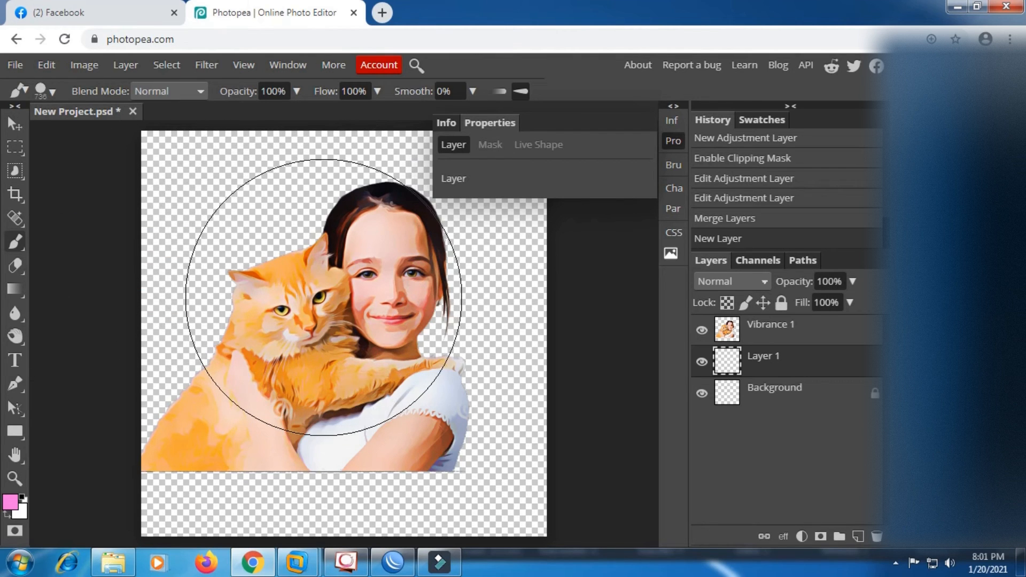
right_click(326, 298)
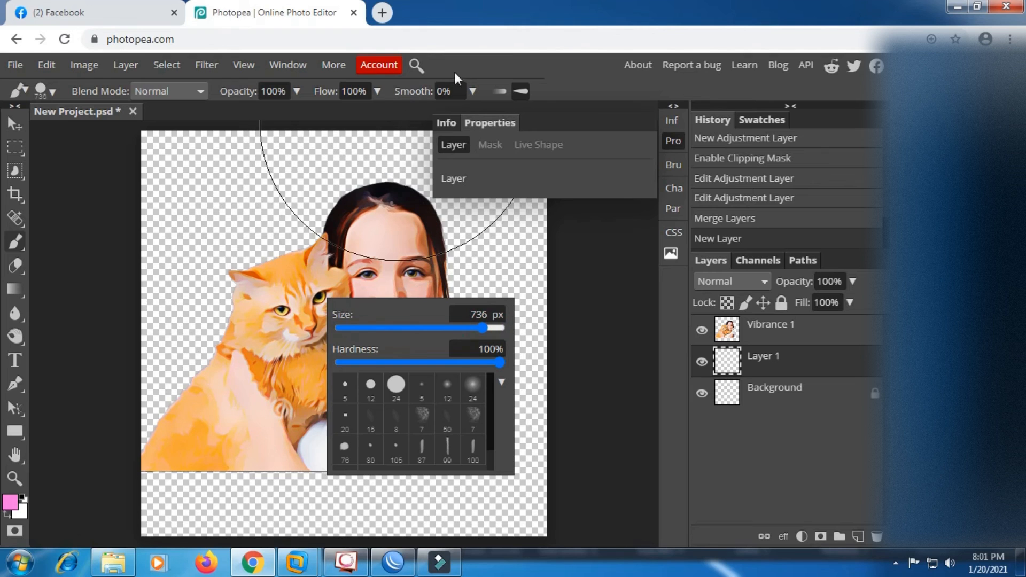
click(470, 63)
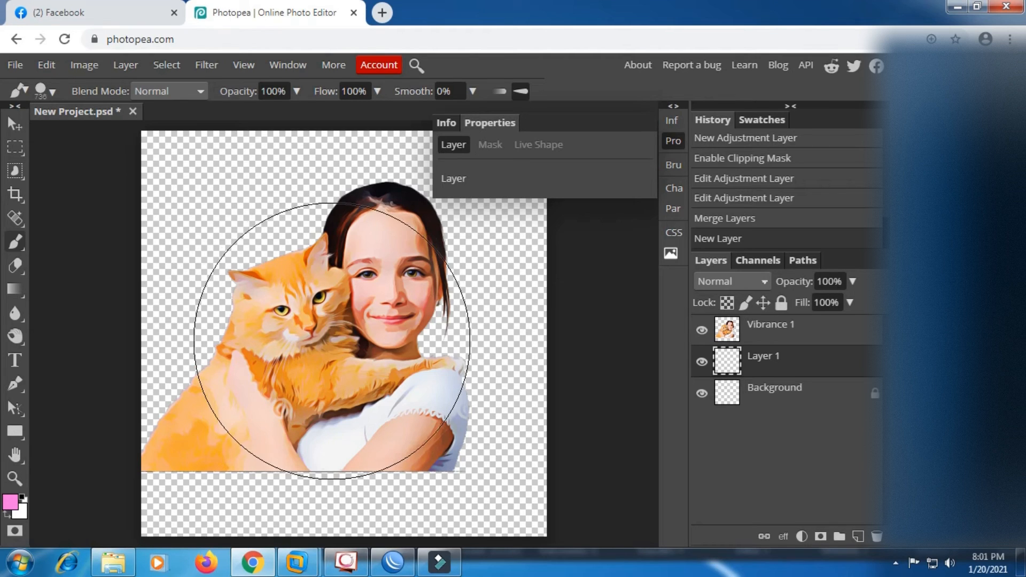
click(332, 342)
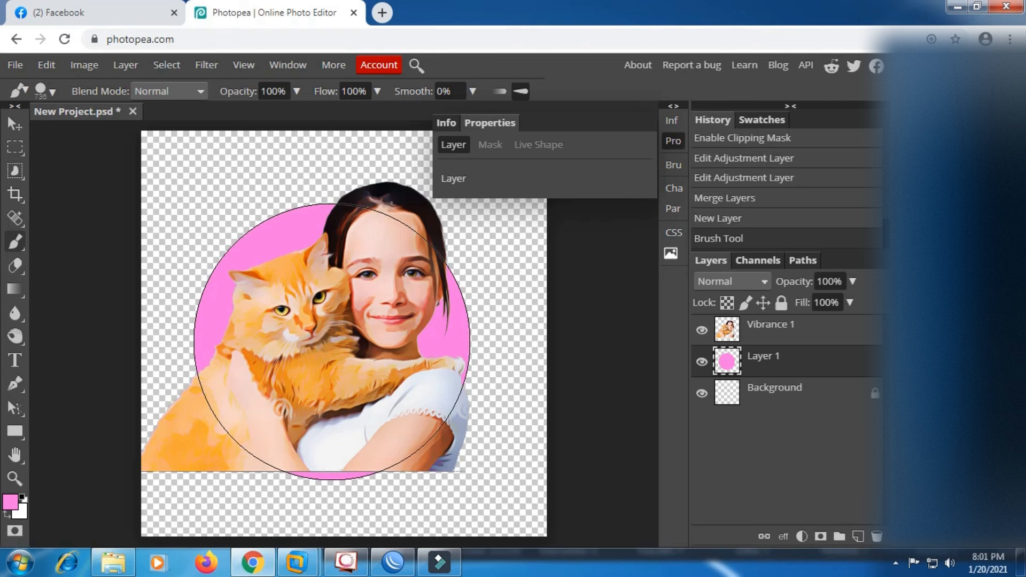
Step: Scale the pink circle to about 117% with Free Transform and centre it on the canvas at X 540 px, Y 540 px
click(13, 124)
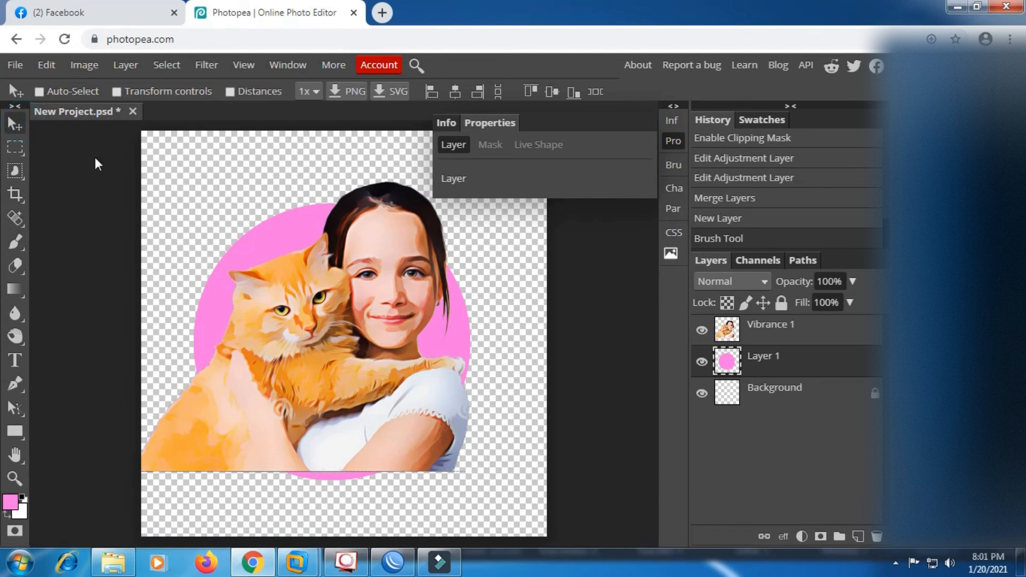
right_click(22, 149)
click(114, 153)
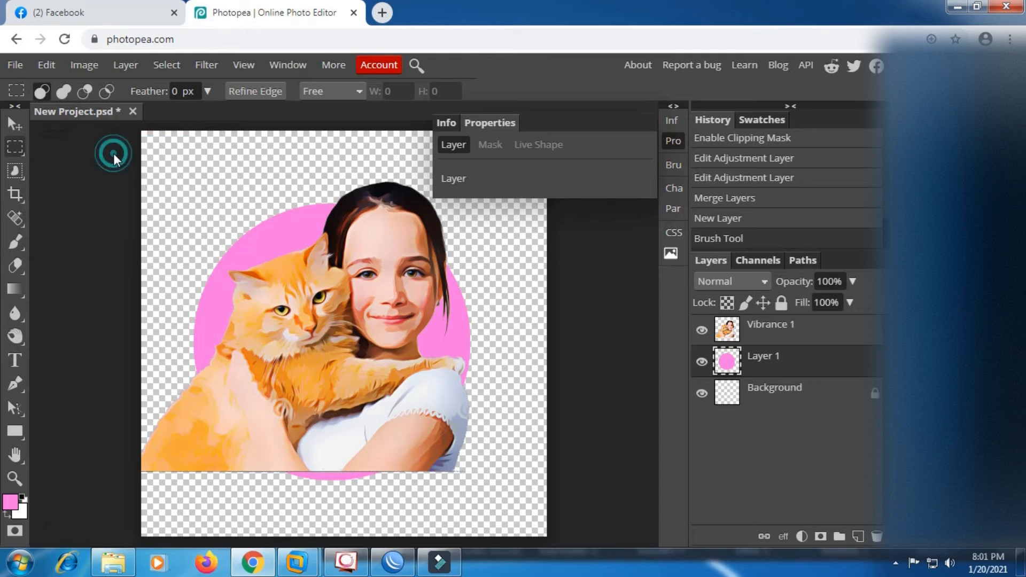
click(18, 148)
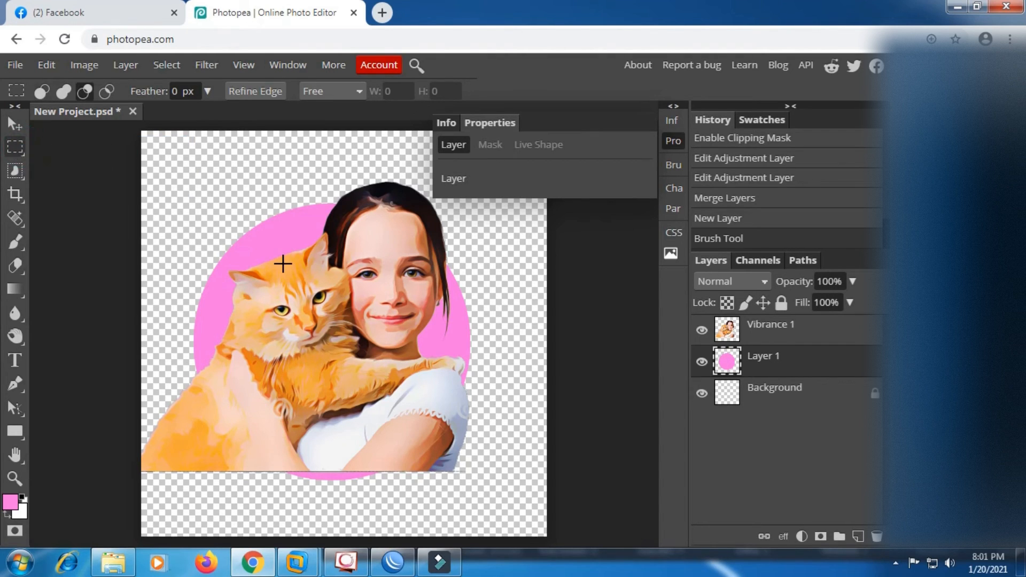
scroll(281, 266, down, 1)
right_click(283, 264)
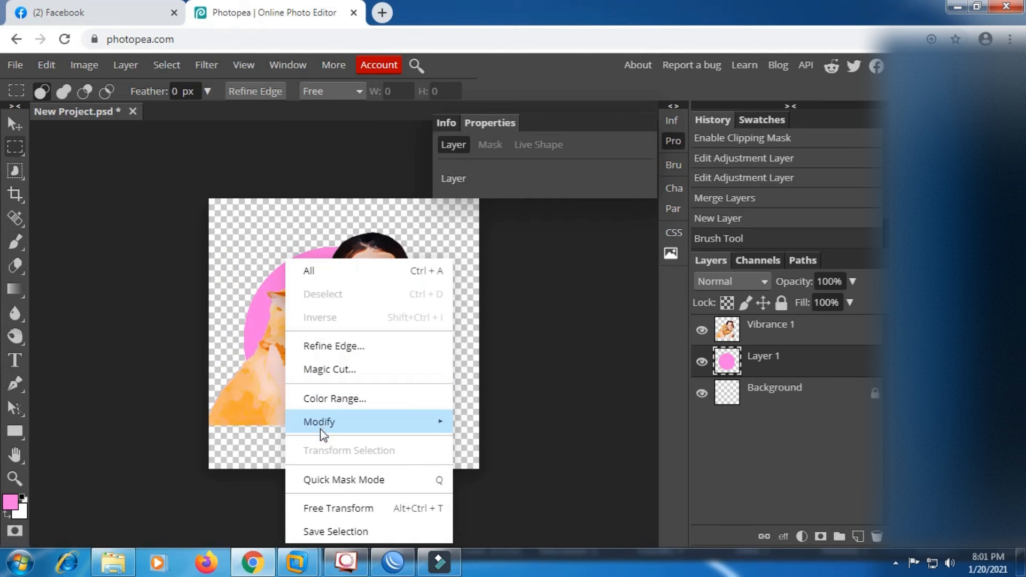
click(326, 505)
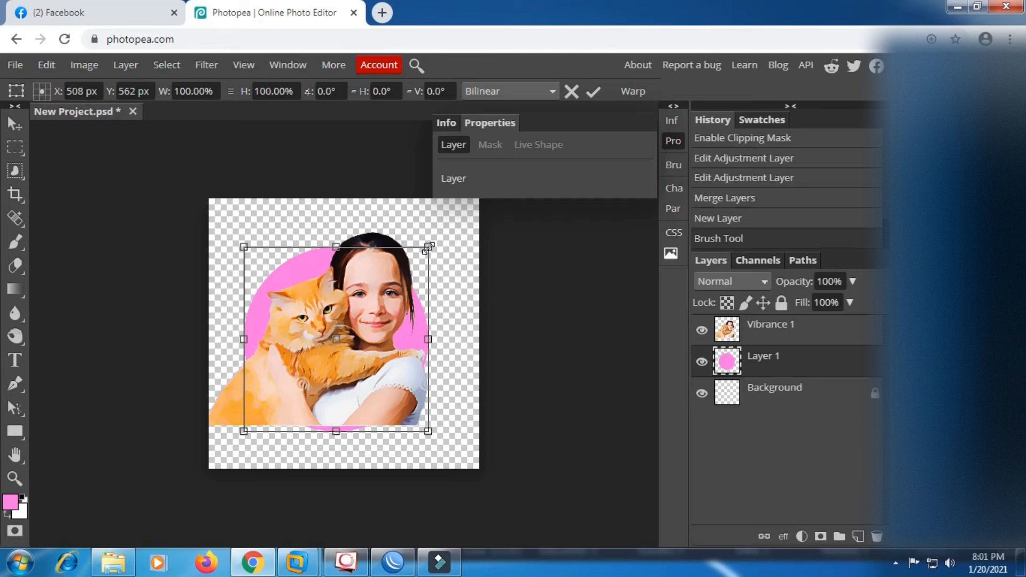
drag(428, 246, 459, 216)
mouse_move(431, 253)
mouse_down()
mouse_move(430, 267)
mouse_move(425, 259)
mouse_up()
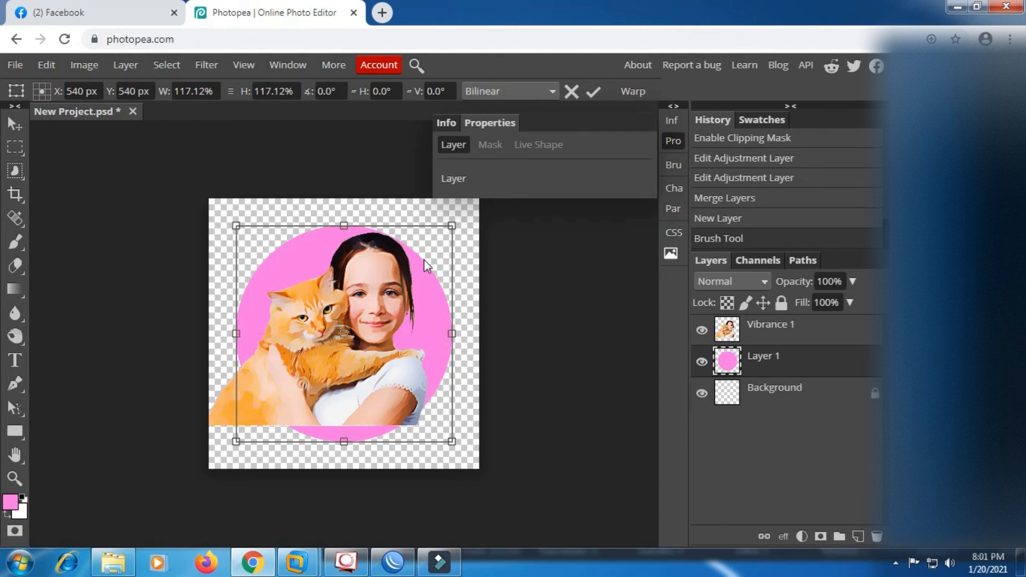
click(594, 93)
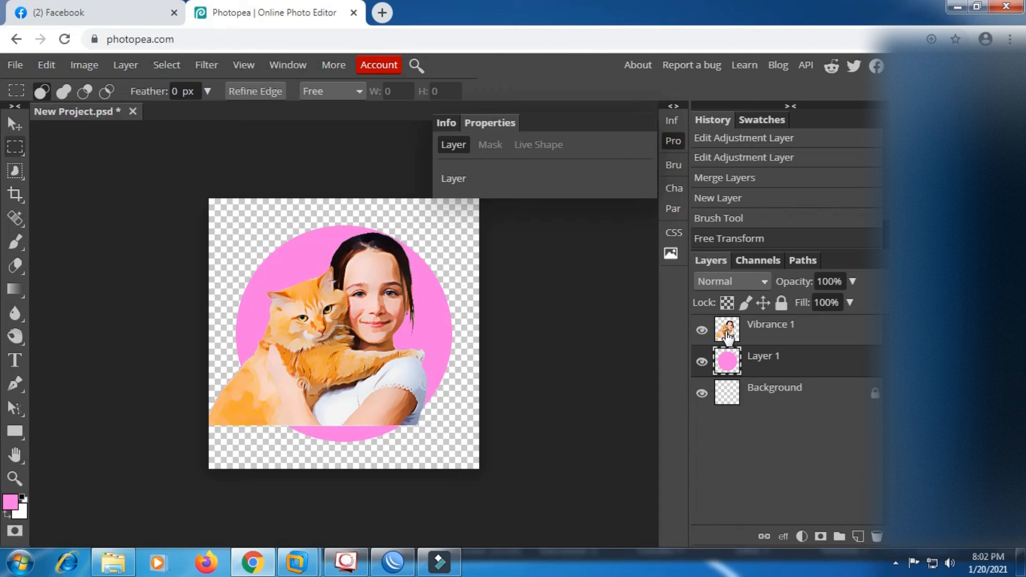
Step: Clip the photo layer of the girl and cat to the pink circle layer with a clipping mask
click(759, 331)
right_click(800, 327)
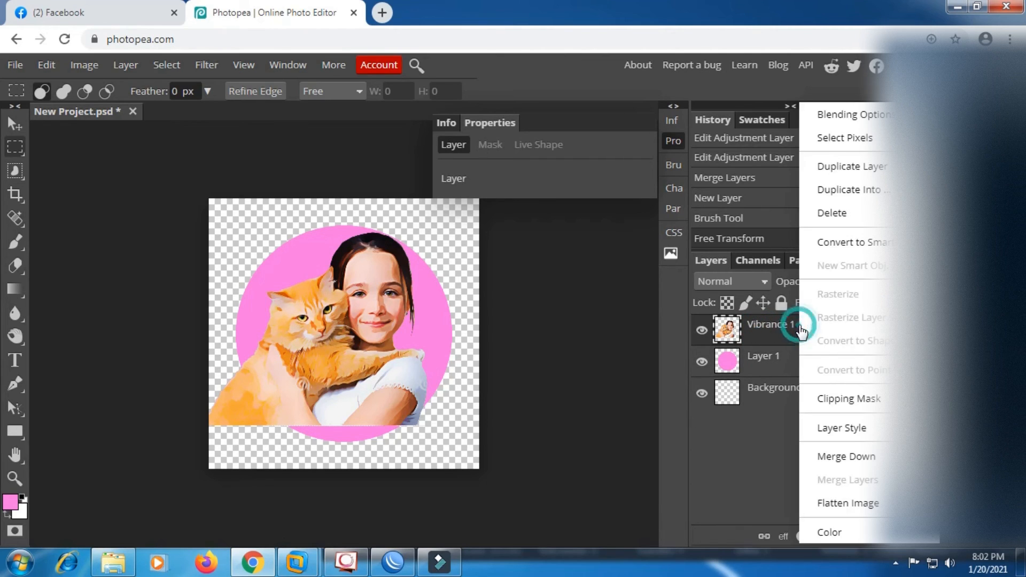
click(829, 396)
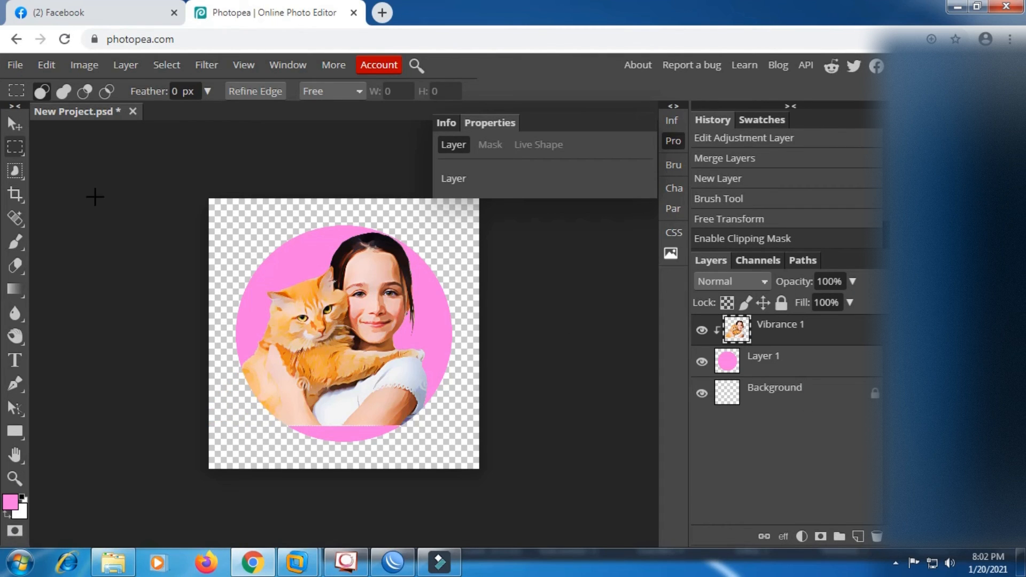
Step: Move the clipped photo slightly right and down so its lower edge fills the bottom of the pink circle
click(11, 123)
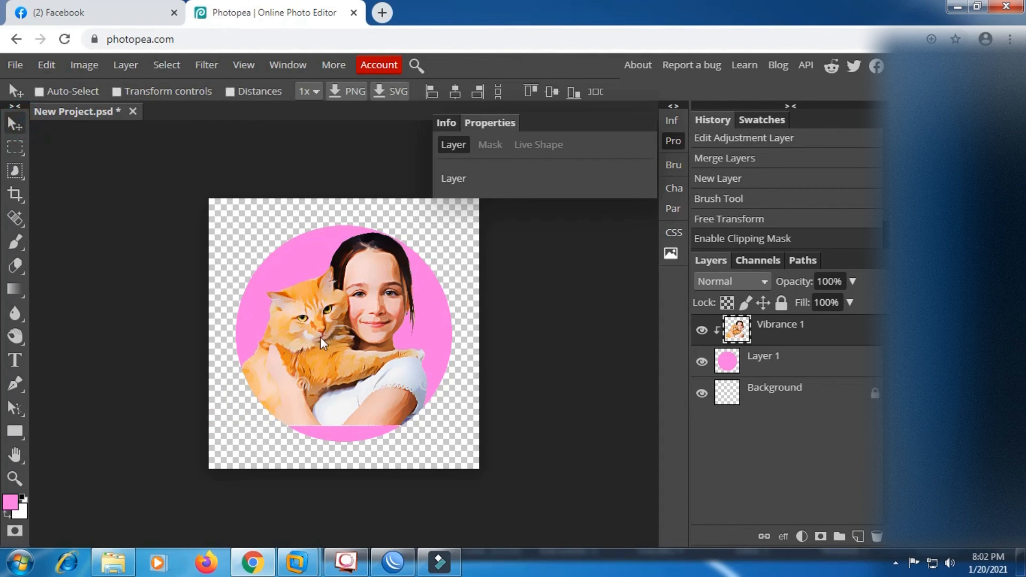
drag(333, 333, 345, 348)
scroll(364, 363, up, 2)
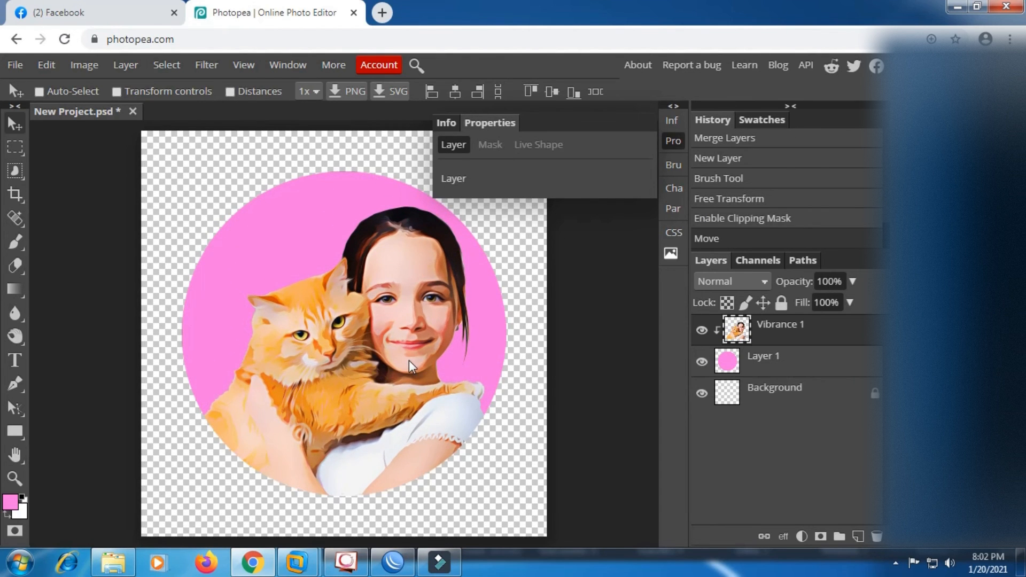
scroll(409, 360, up, 2)
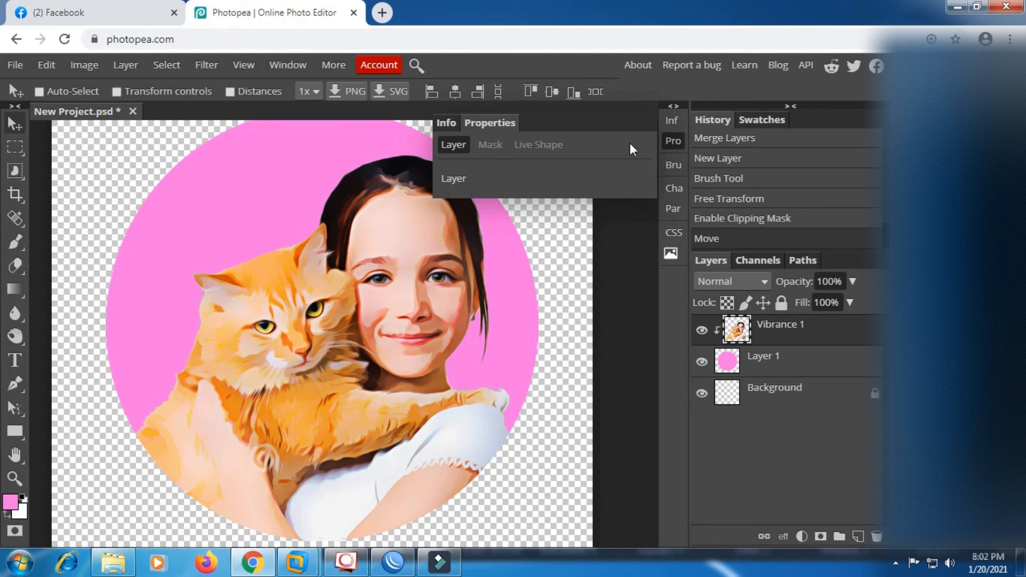
click(681, 140)
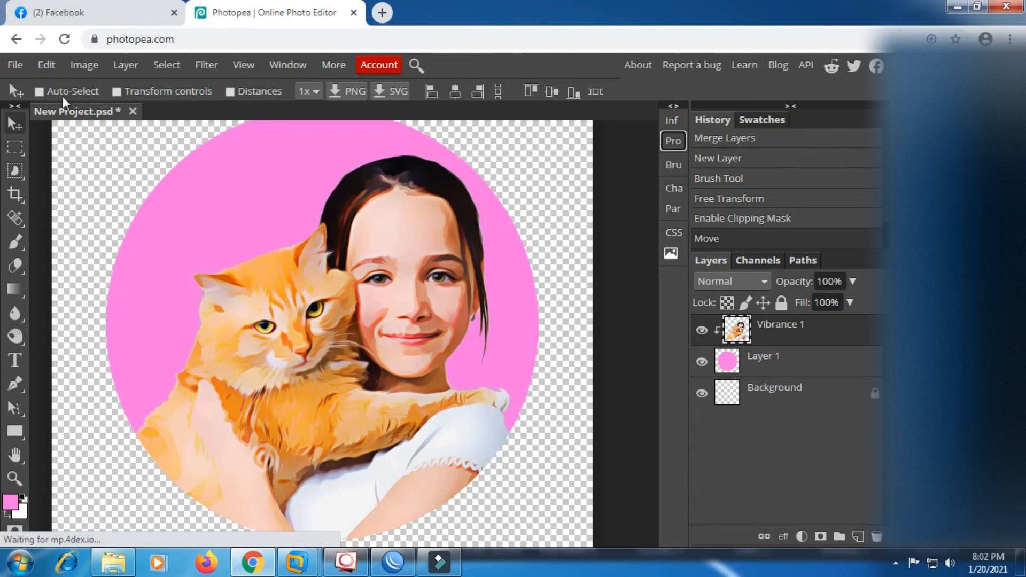
click(15, 65)
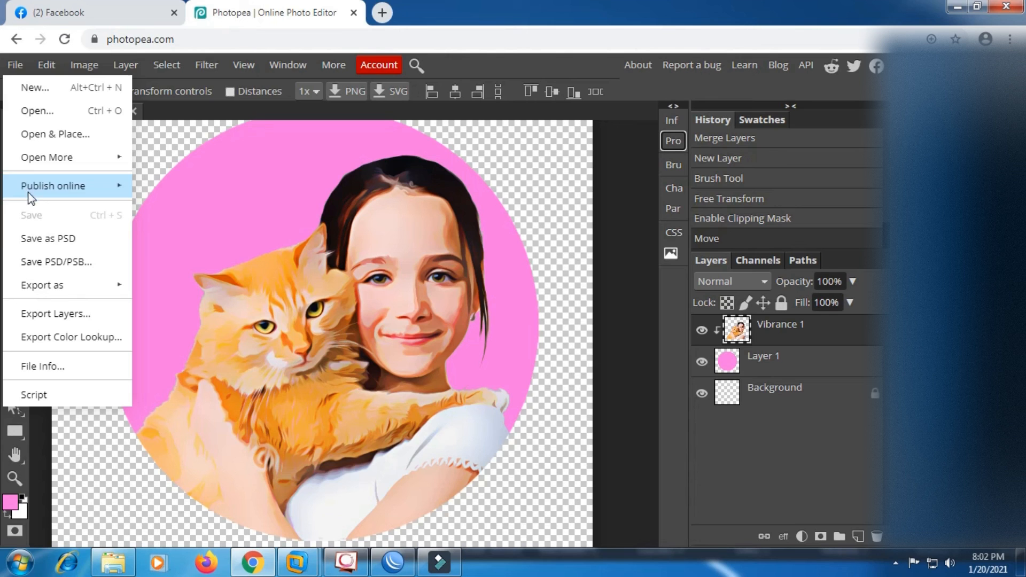
mouse_move(88, 290)
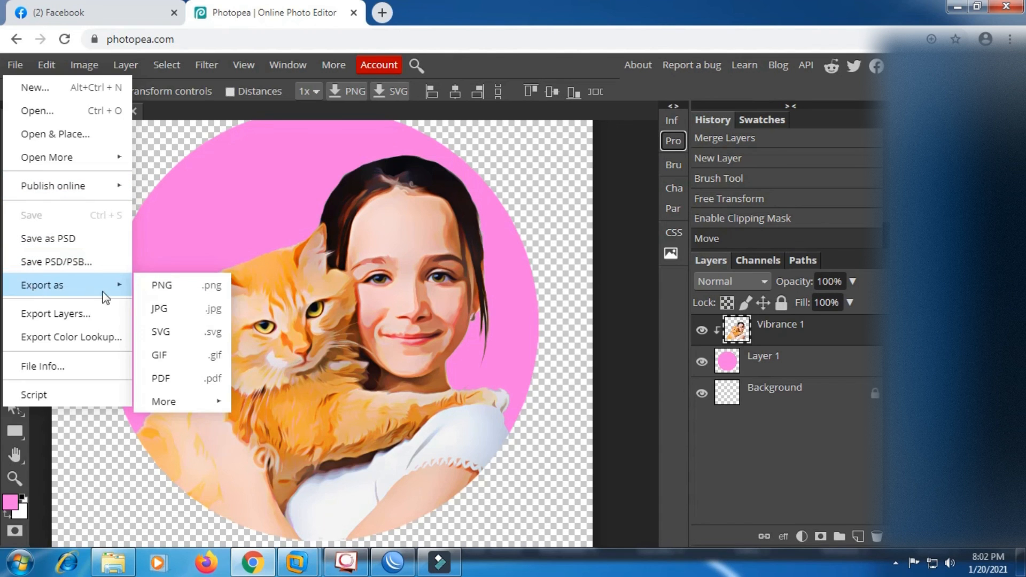
click(158, 308)
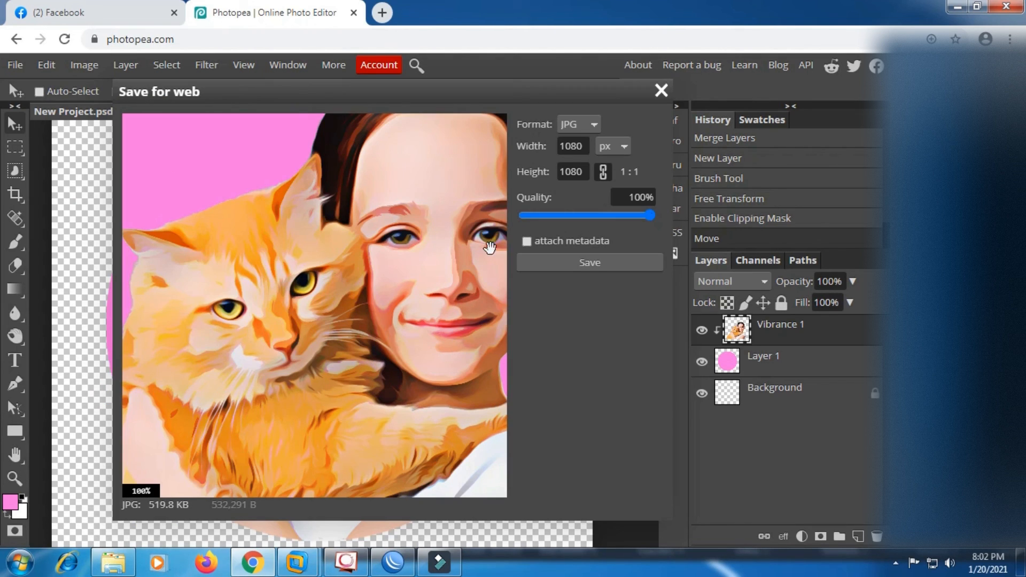
click(661, 91)
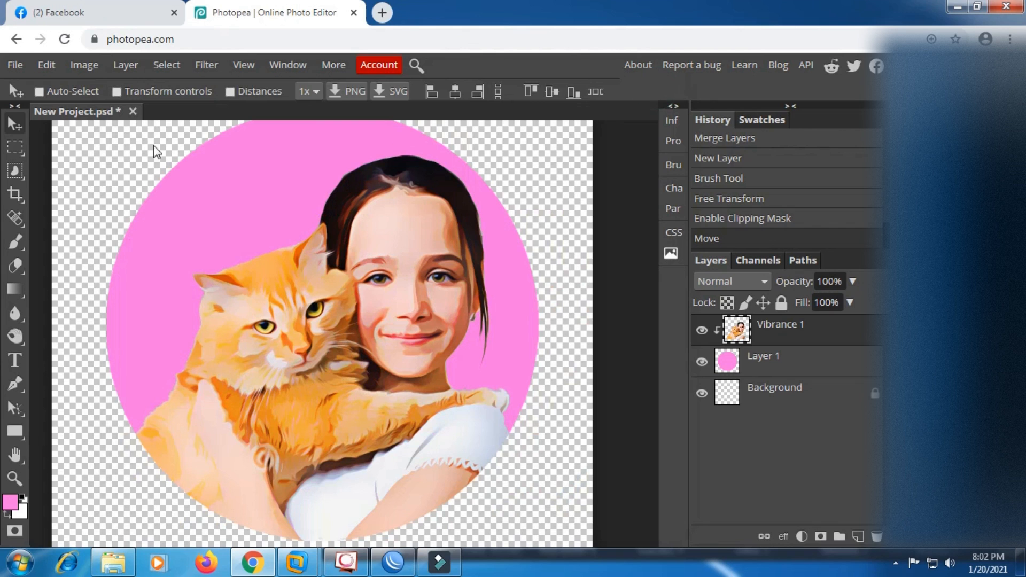
Step: Export the finished circle portrait as a PNG at 1080 × 1080 px and 100% quality
click(15, 65)
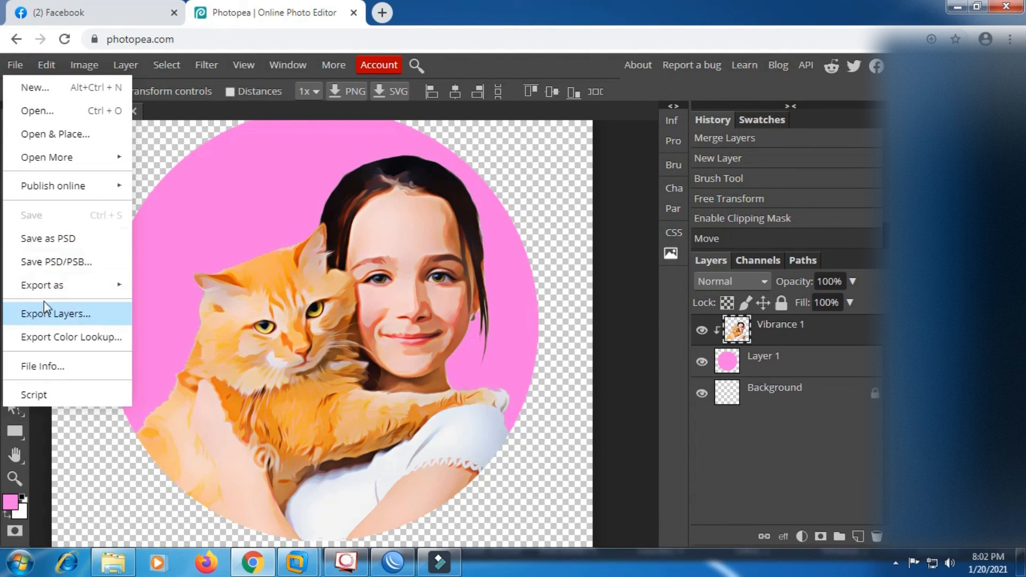
mouse_move(49, 295)
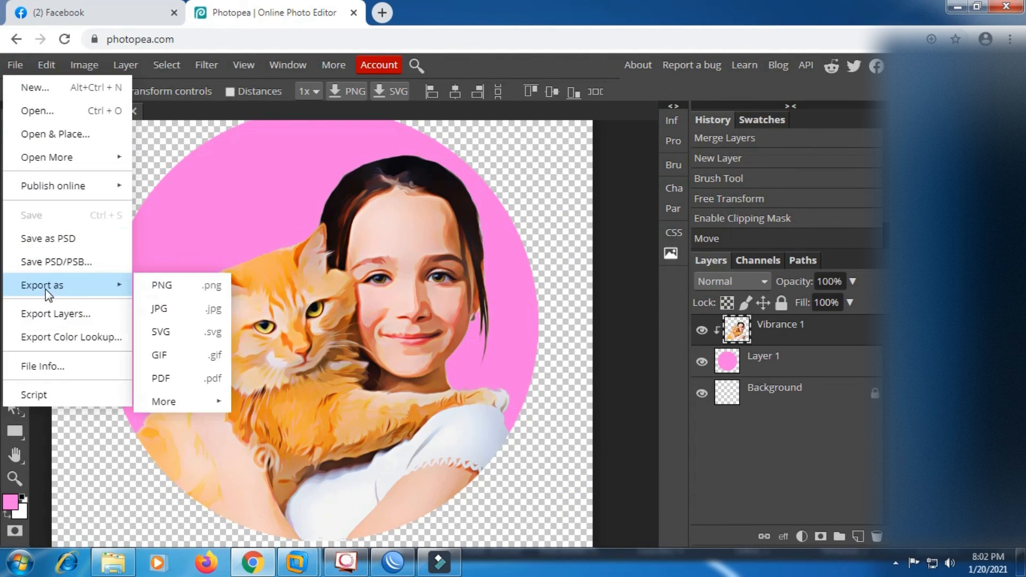
click(194, 291)
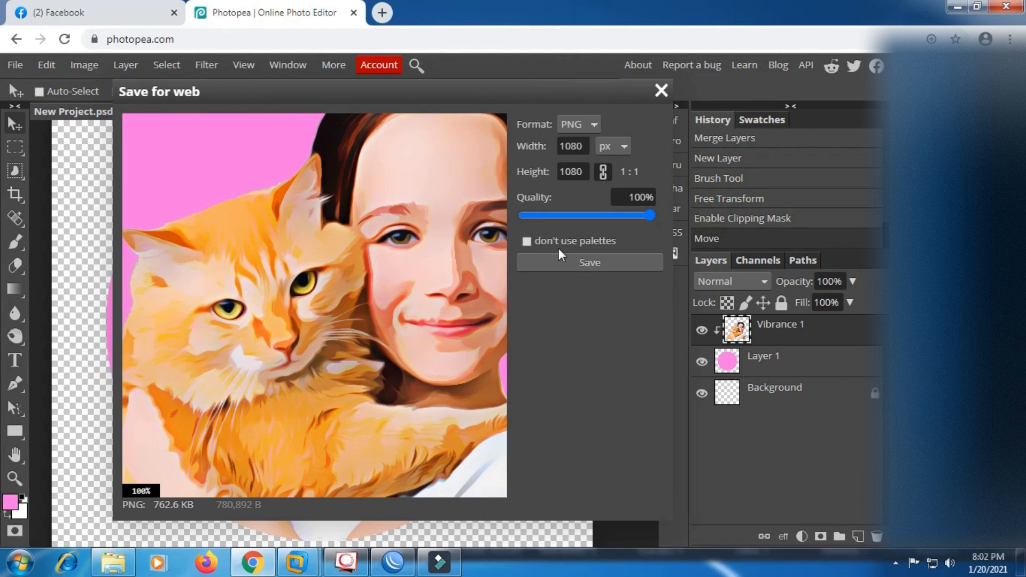
click(610, 261)
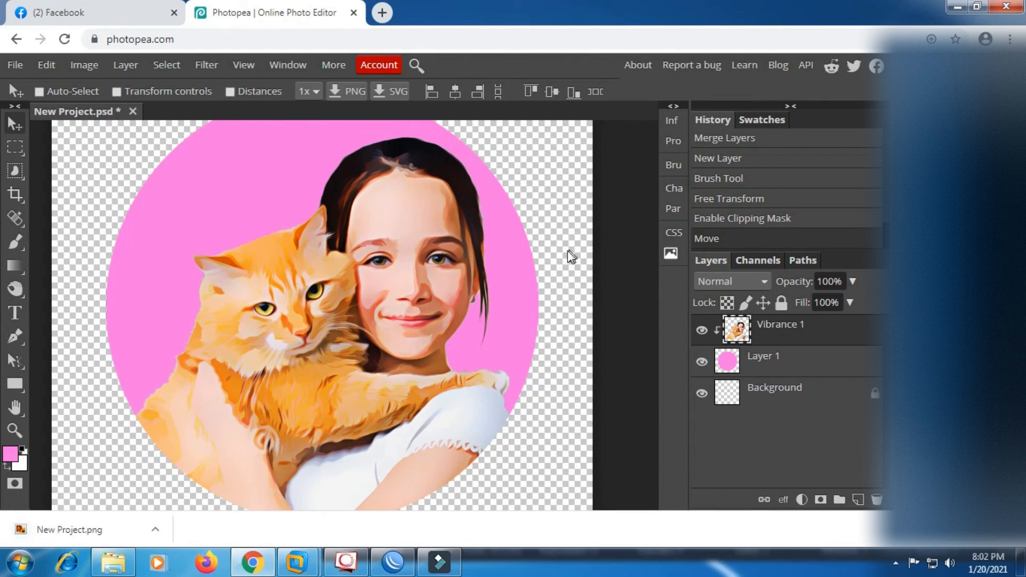
Step: Open the downloaded New Project.png in Windows Photo Viewer, inspect the portrait up close and close the viewer
click(23, 529)
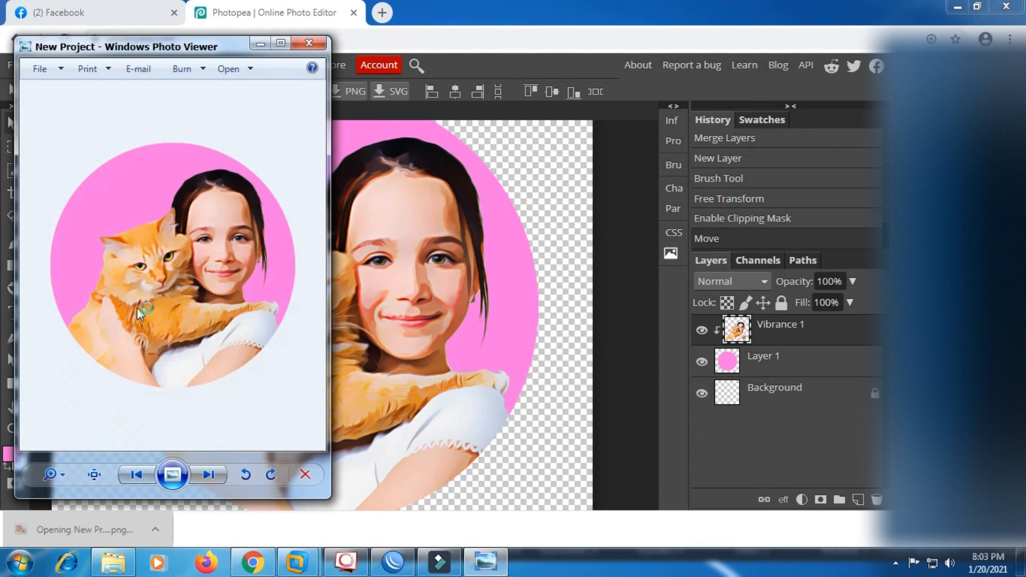
scroll(147, 285, up, 1)
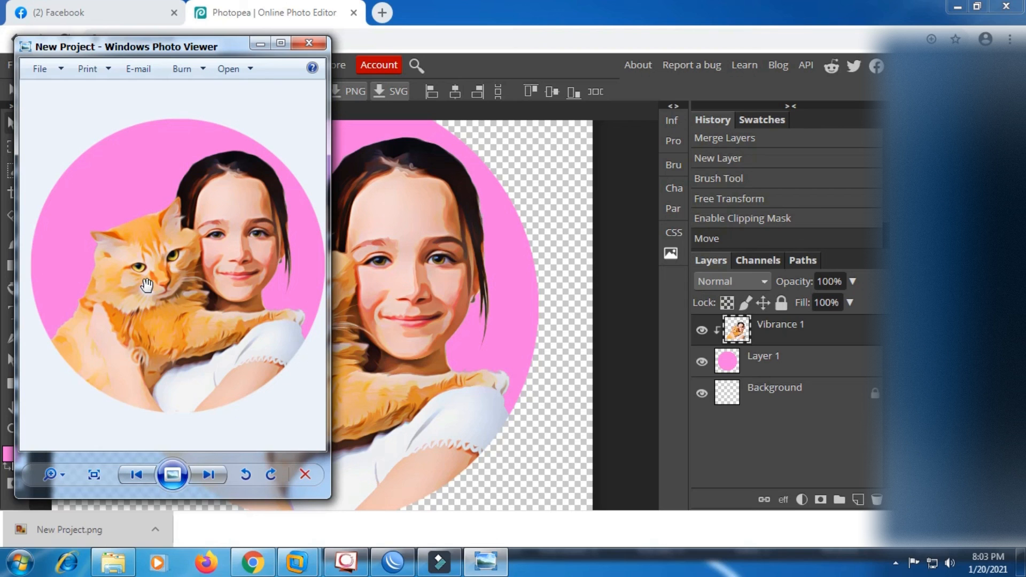
click(309, 43)
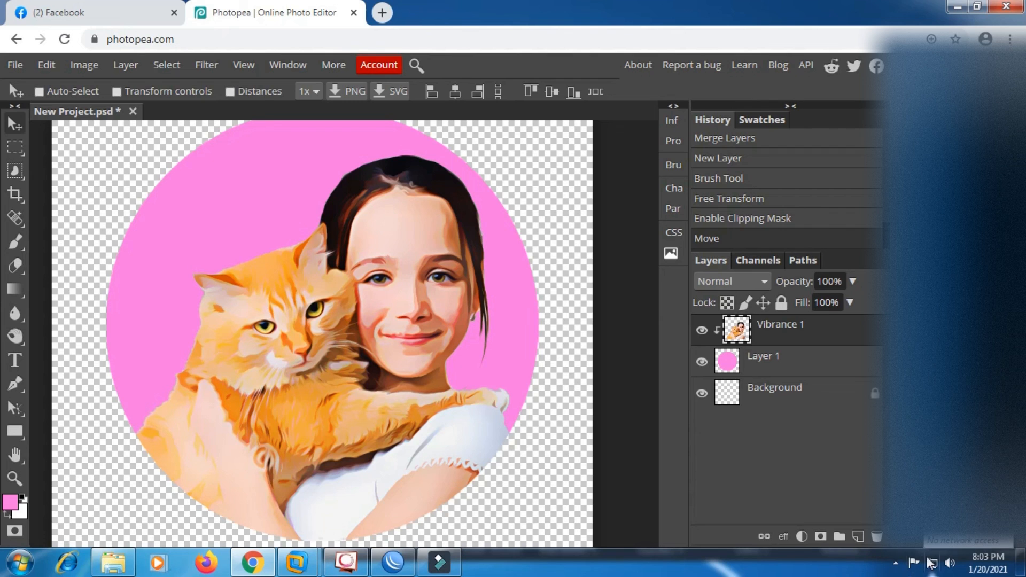
click(896, 563)
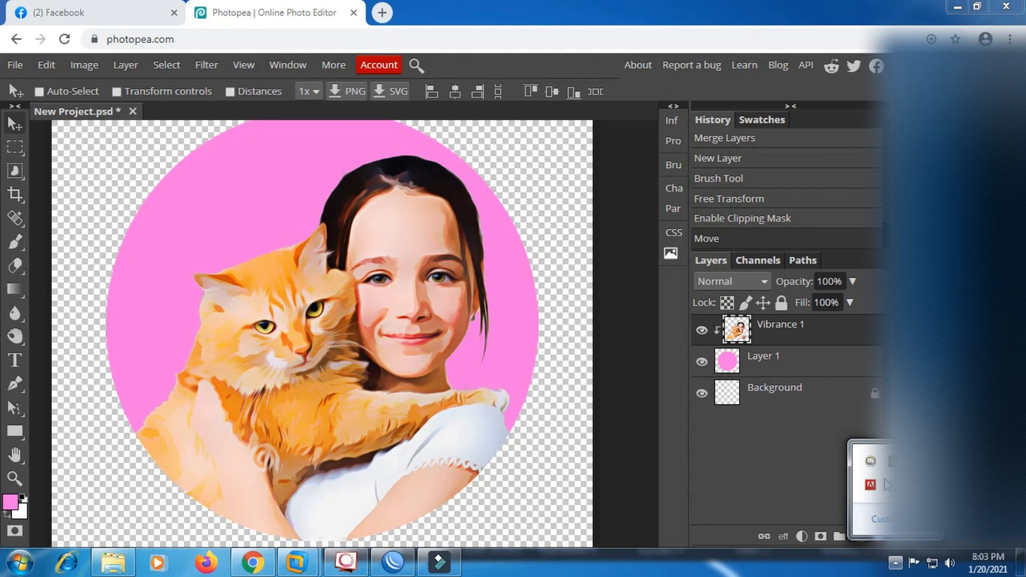
right_click(871, 484)
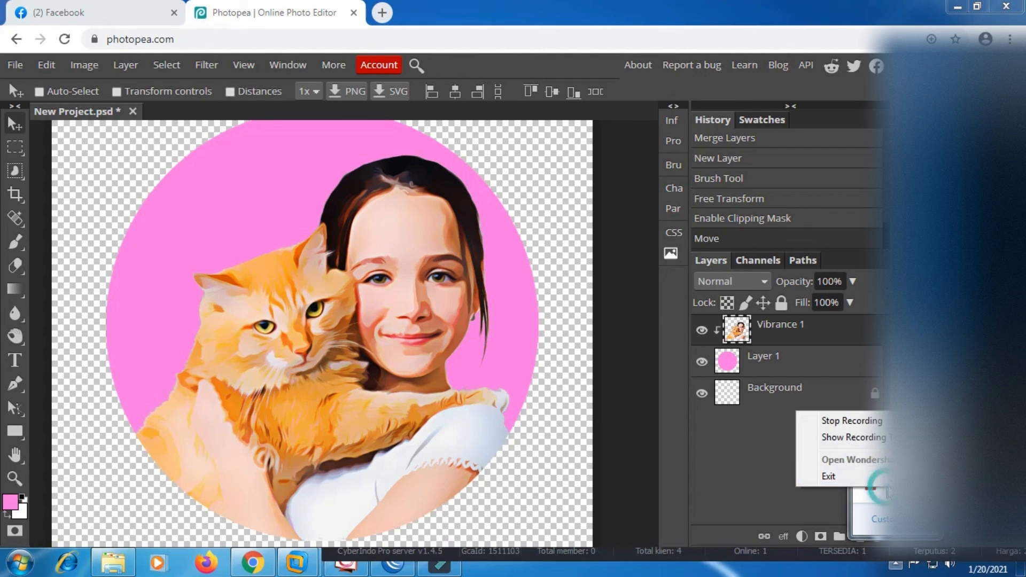
click(871, 427)
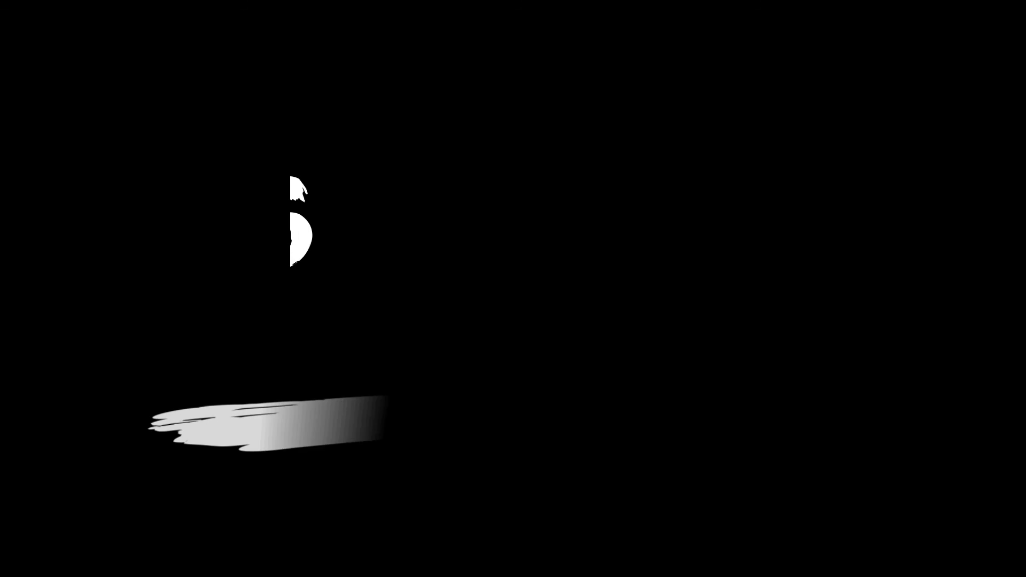